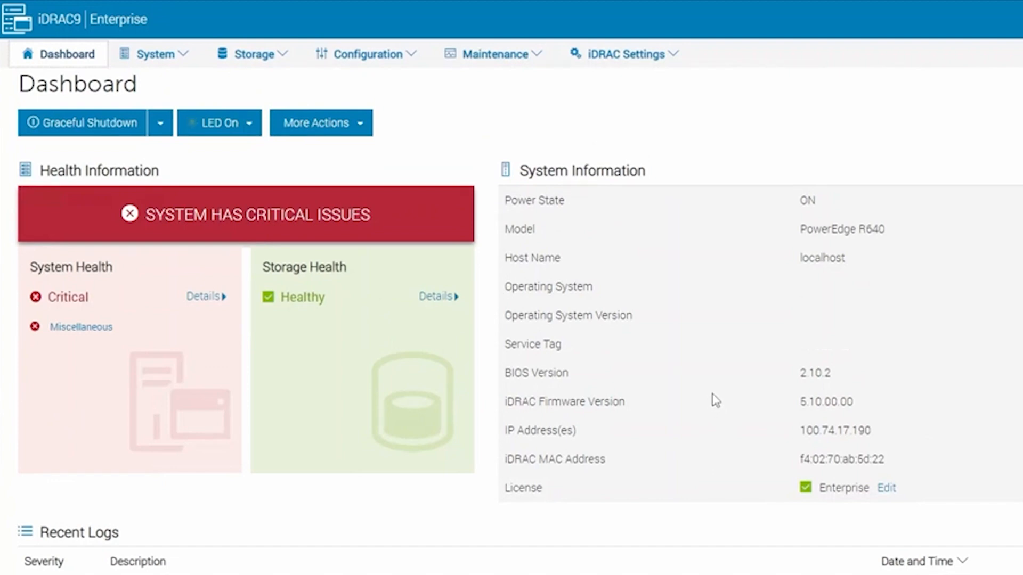
Open the storage overview's physical disks list and examine the details of Physical Disk 0:1:0
left_click(264, 59)
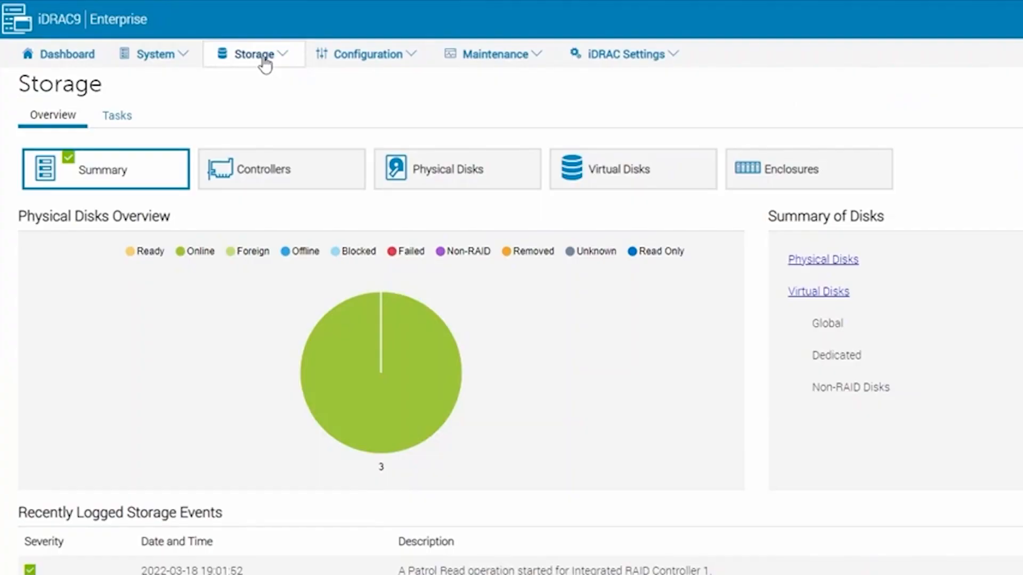
left_click(480, 177)
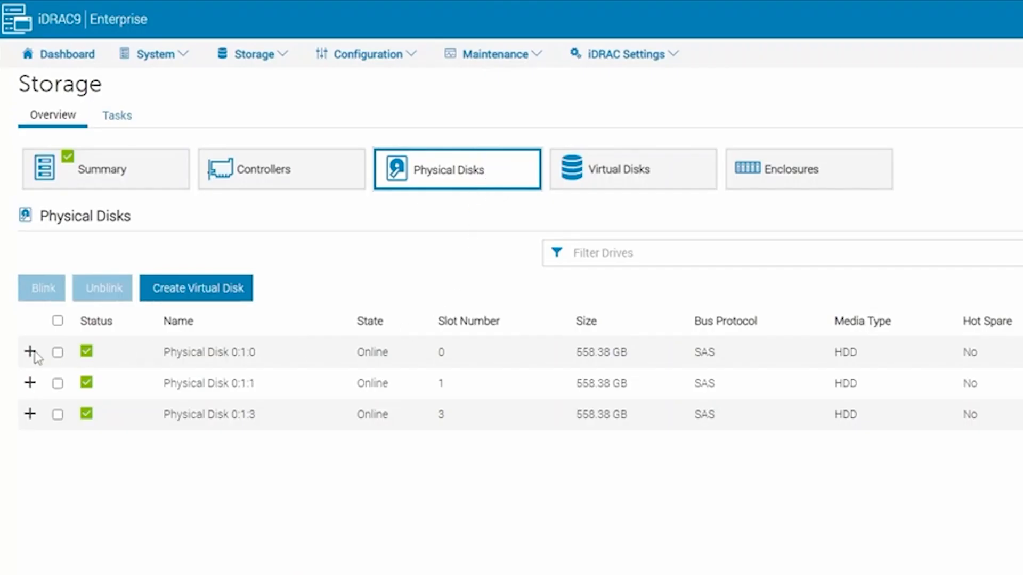
left_click(31, 352)
scroll(520, 322, "down", 10)
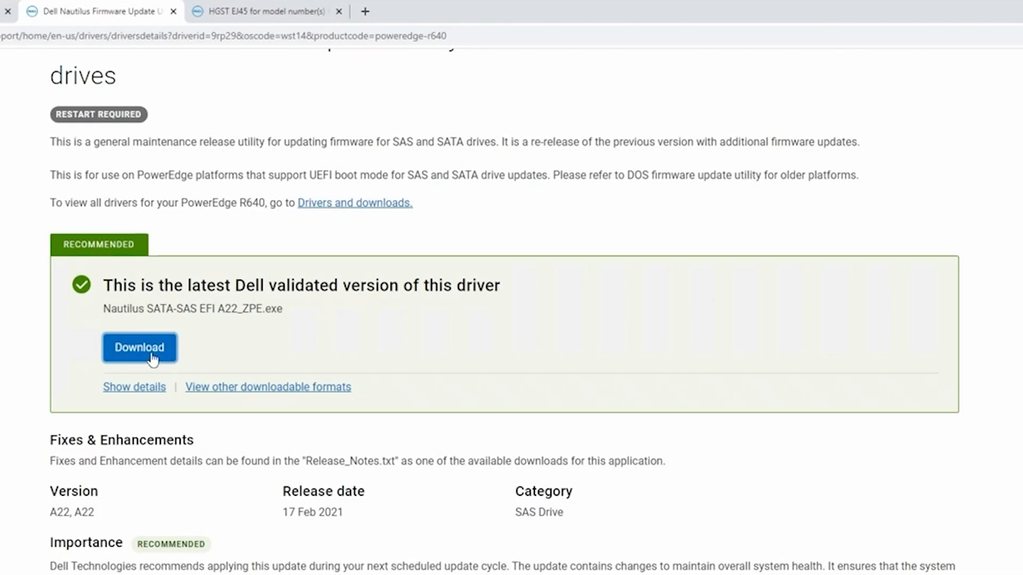
Download the Nautilus SATA-SAS EFI A22 utility and the 64-bit Windows update package of the HGST EJ45 drive firmware
left_click(144, 359)
left_click(278, 14)
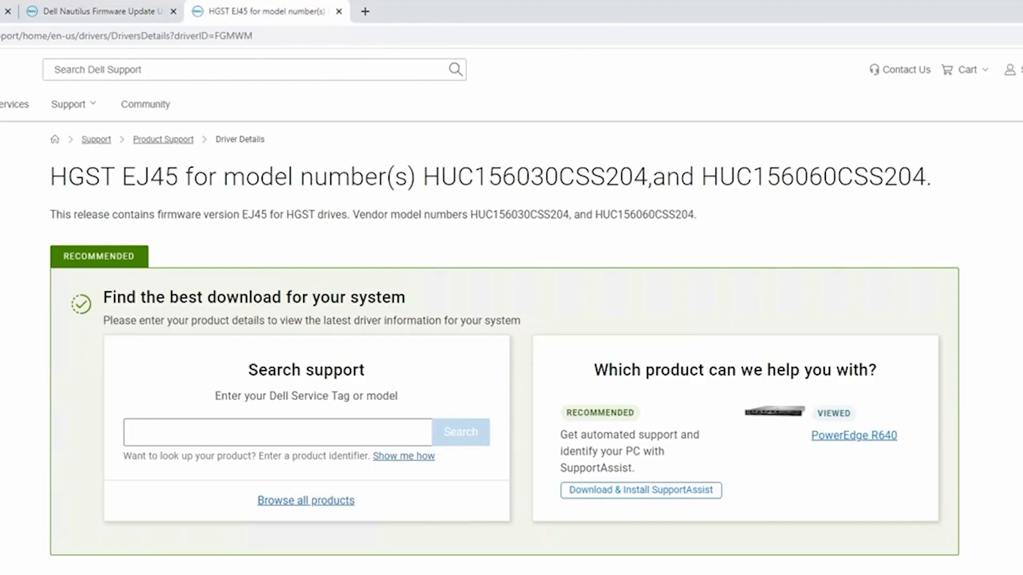
scroll(389, 100, "down", 9)
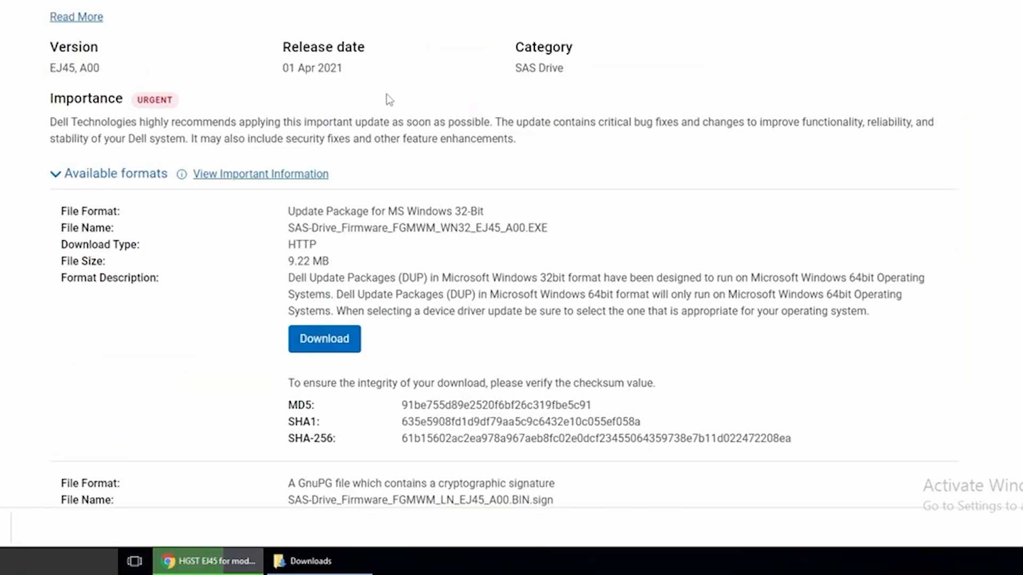
scroll(466, 133, "down", 9)
left_click(329, 379)
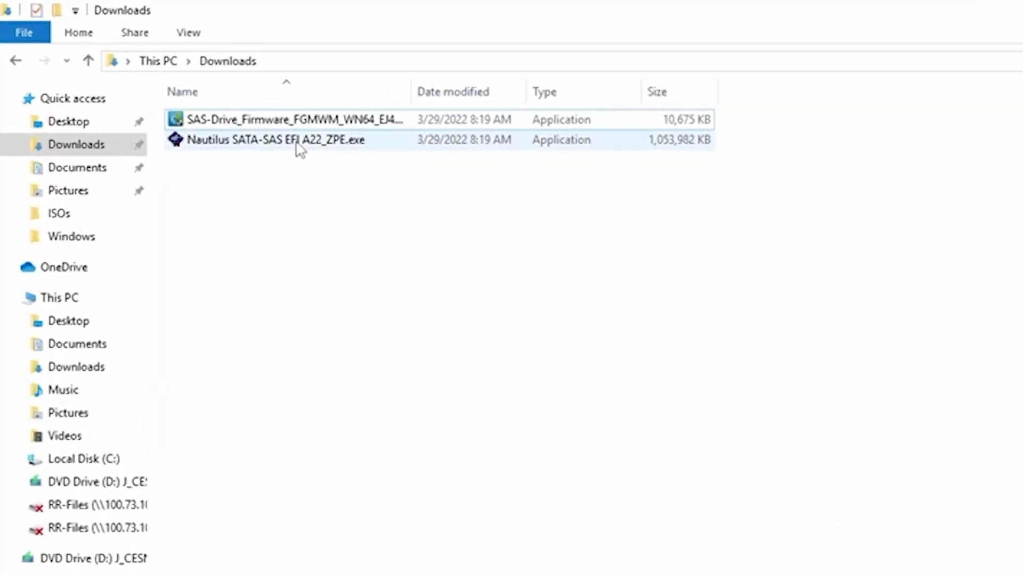
Run Nautilus SATA-SAS EFI A22_ZPE.exe and unzip its files to C:\Dell\Nautilus
double_click(297, 144)
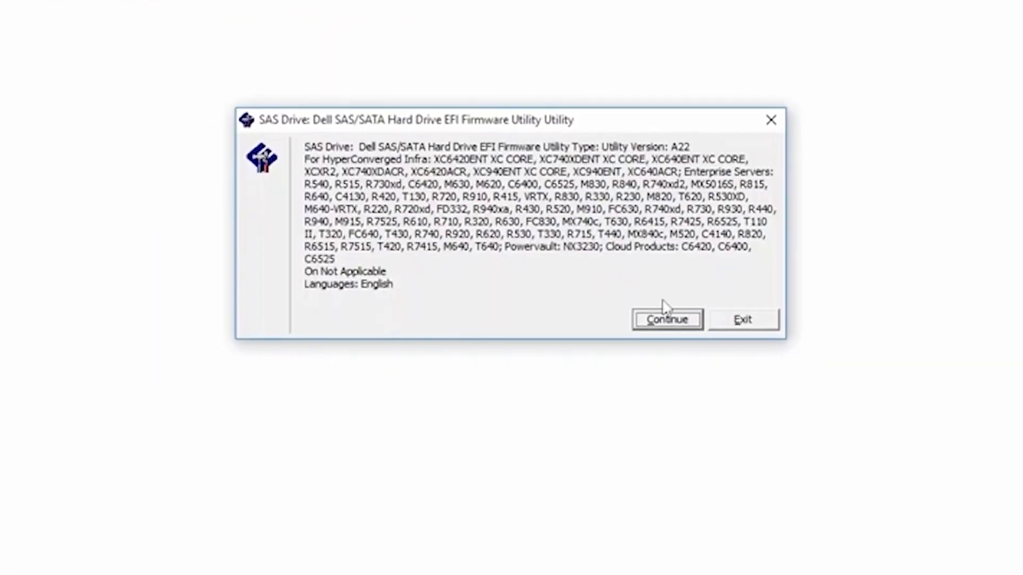
left_click(679, 323)
left_click(462, 222)
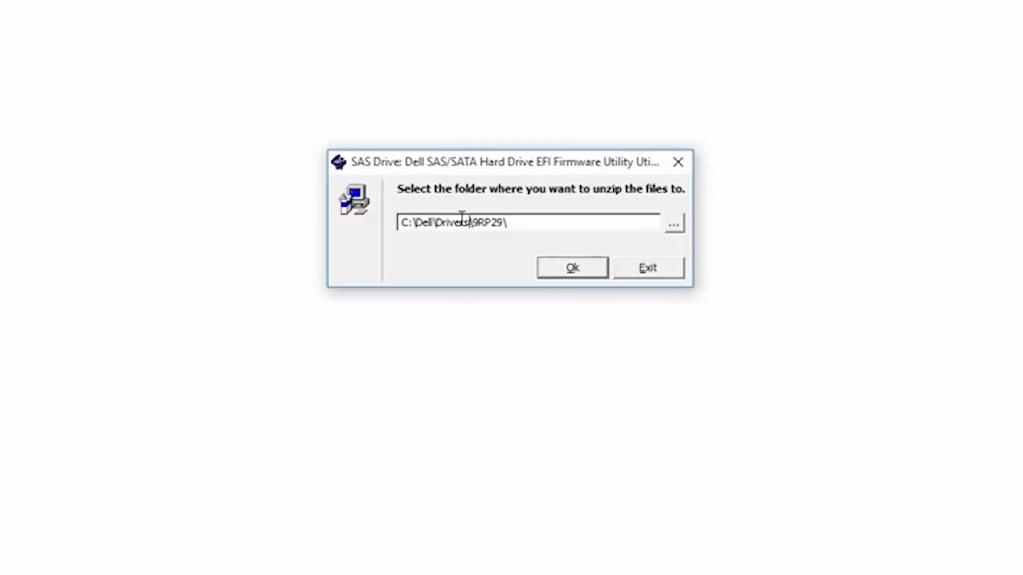
left_click_drag(433, 222, 583, 227)
key("BackSpace")
type("\\Nautilus")
left_click(563, 275)
left_click(553, 276)
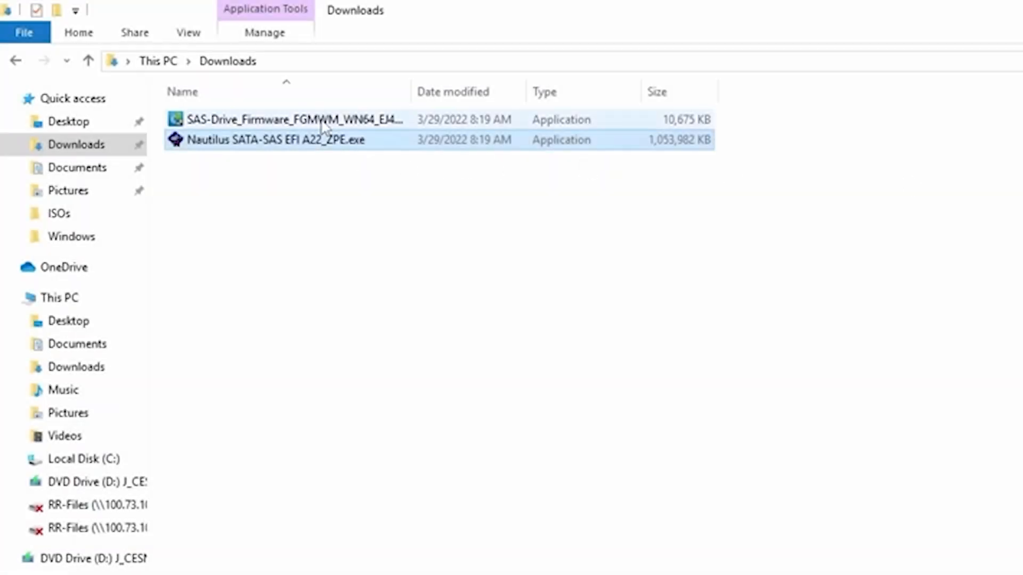
Run the downloaded SAS-Drive_Firmware_FGMWM_WN64 package and choose Downloads as the location for extracting it
double_click(331, 119)
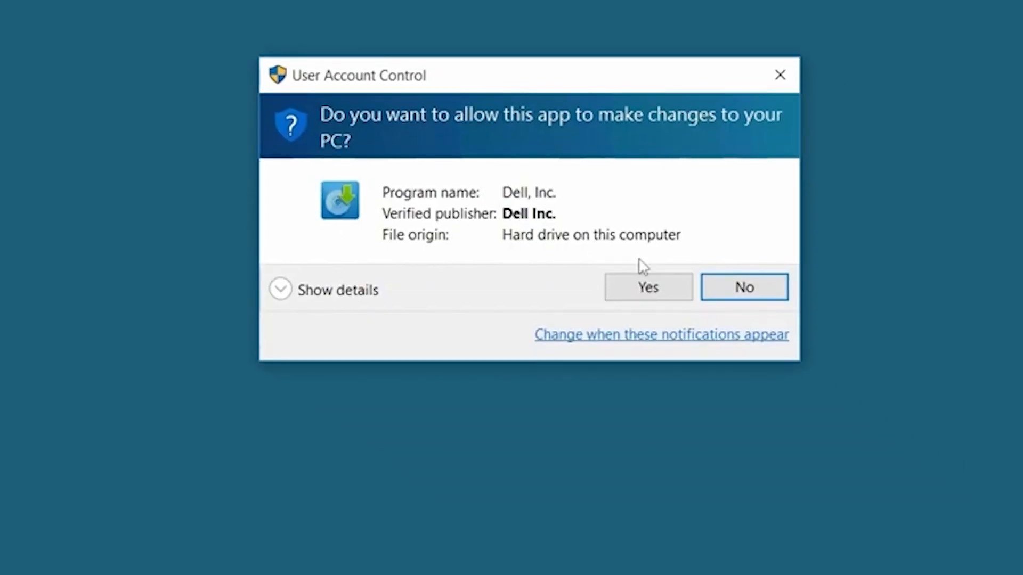
left_click(750, 358)
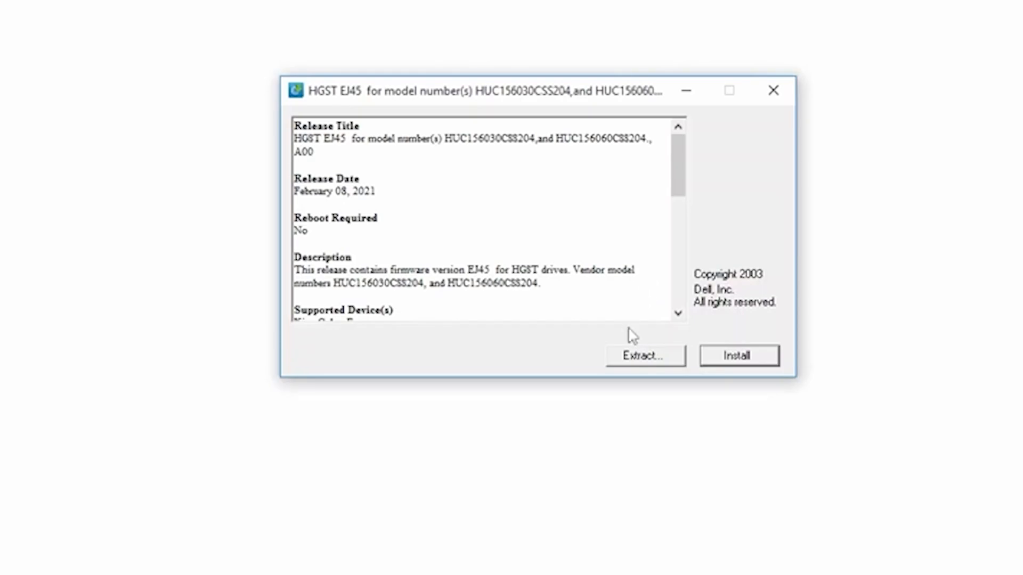
left_click(659, 359)
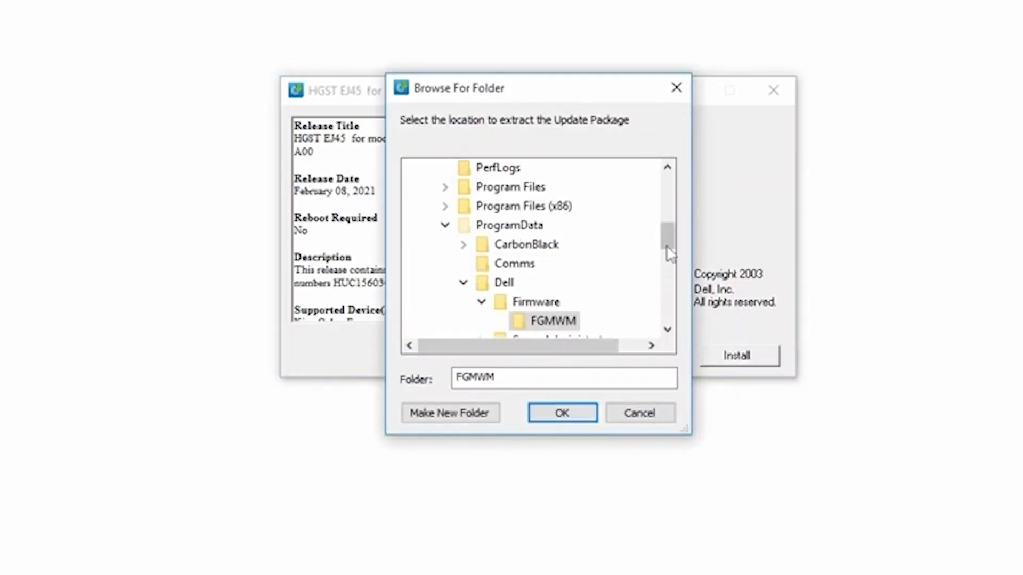
left_click_drag(668, 248, 669, 199)
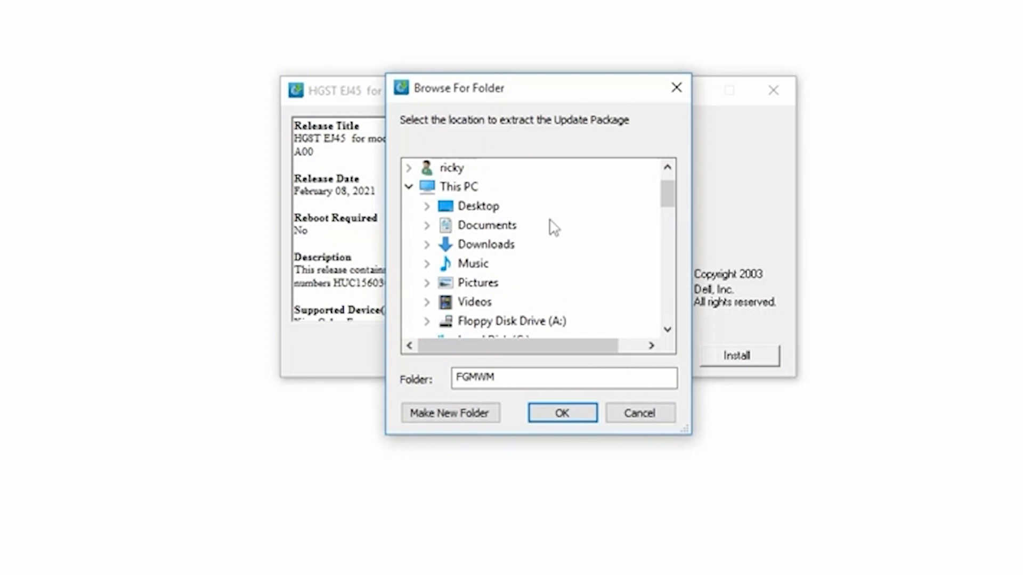
left_click(507, 246)
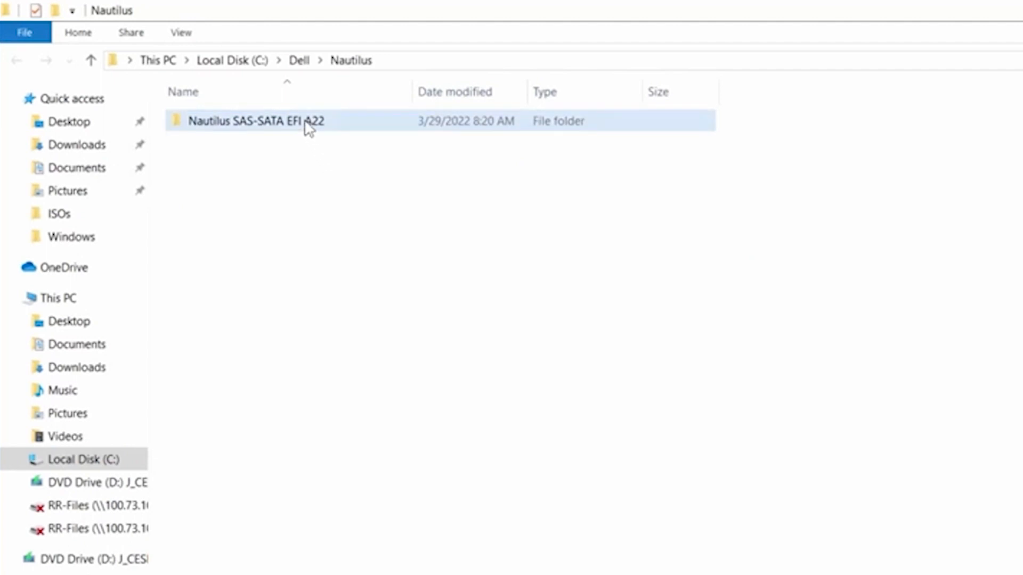
Open the FILES folder under Nautilus SAS-SATA EFI A22\Nautilus_efi_A22 in the extracted Nautilus directory
double_click(308, 128)
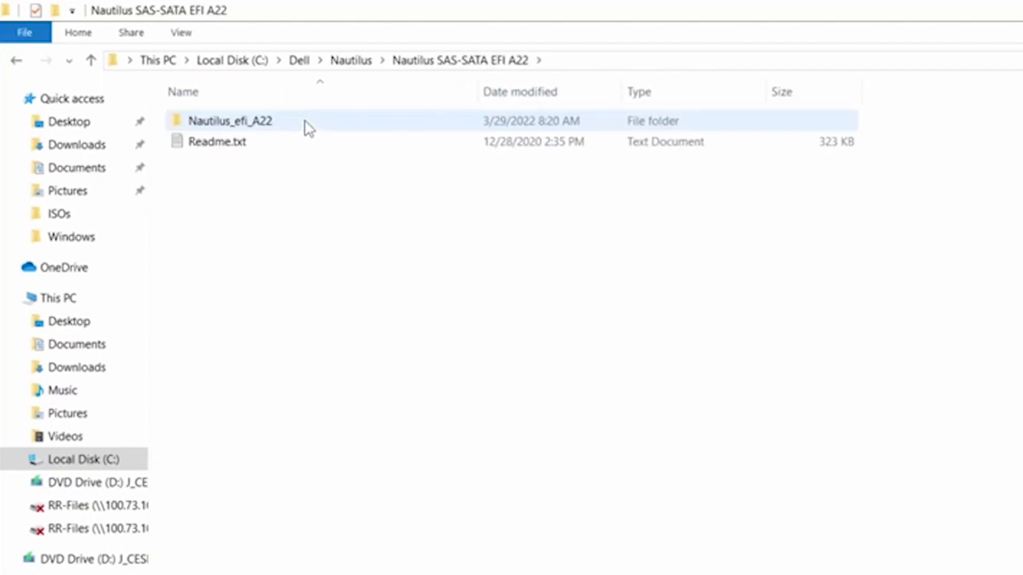
double_click(251, 128)
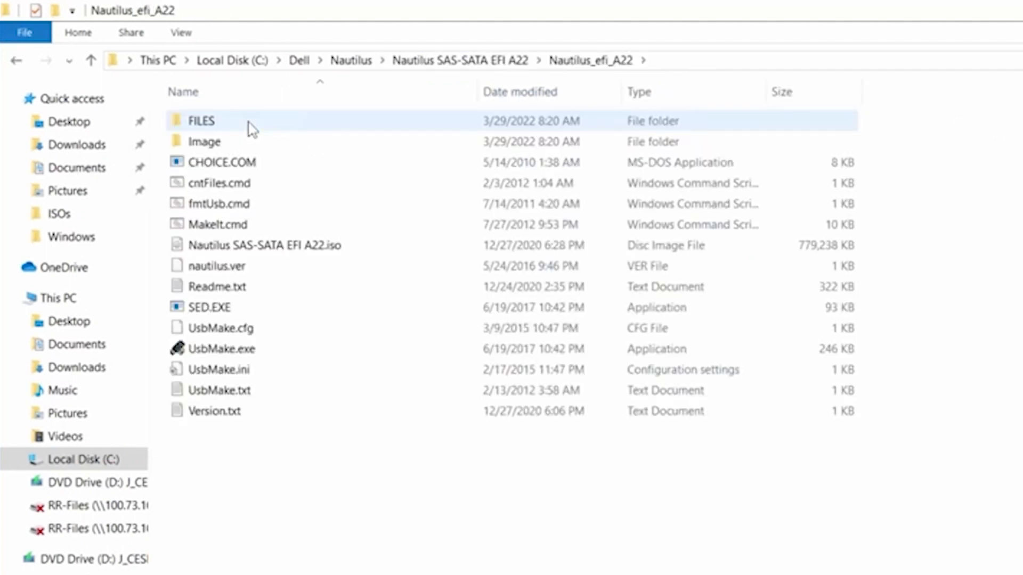
double_click(203, 124)
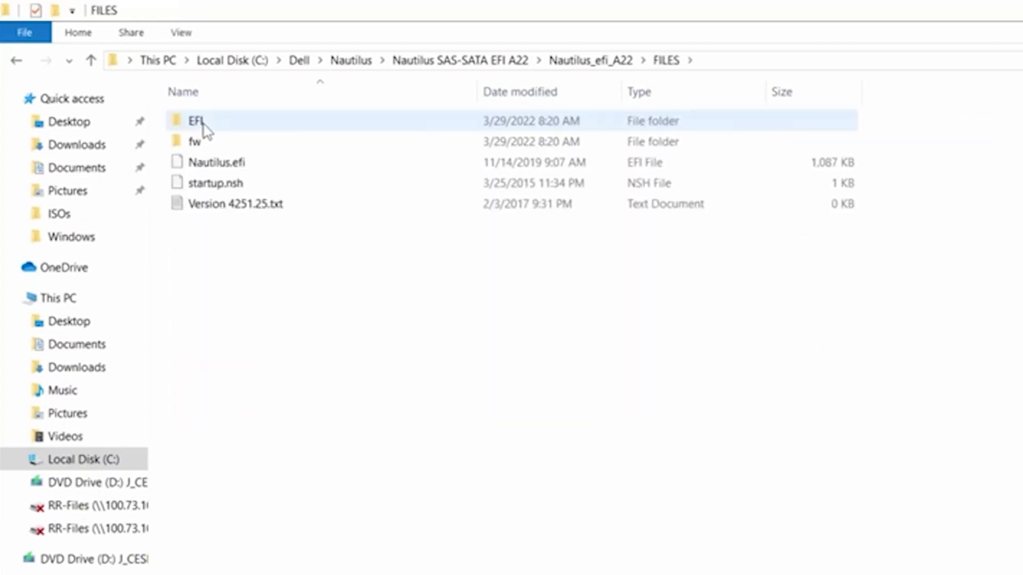
Examine the bundled firmware in fw\disk\sas\Samsung\PM1635a, then return to the FILES folder
double_click(198, 143)
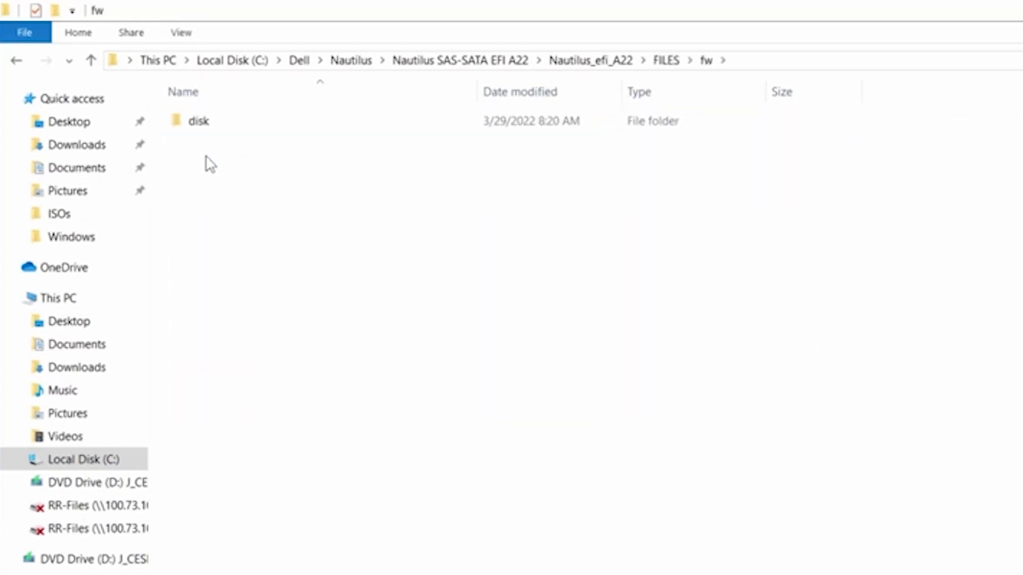
double_click(201, 128)
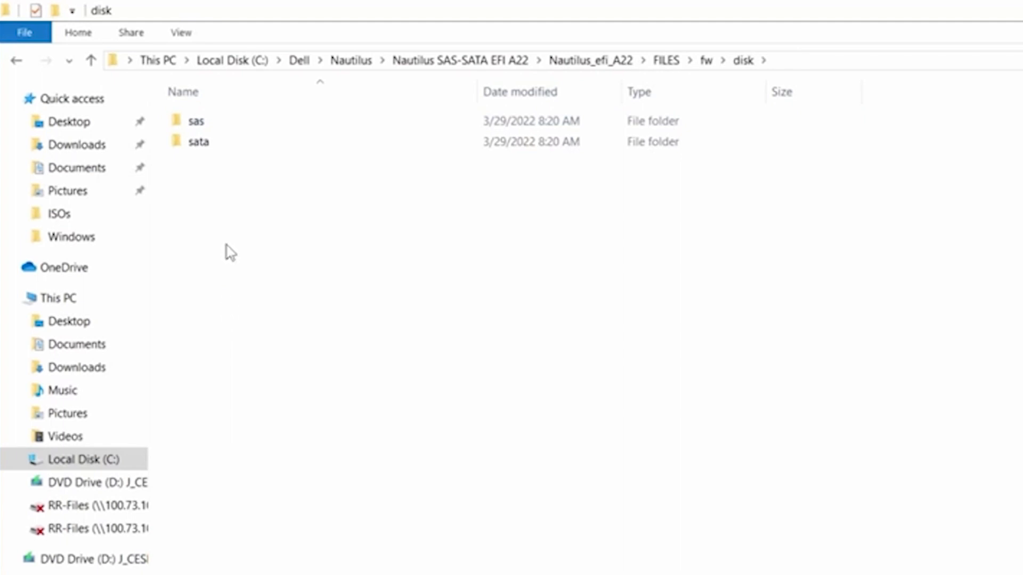
double_click(196, 126)
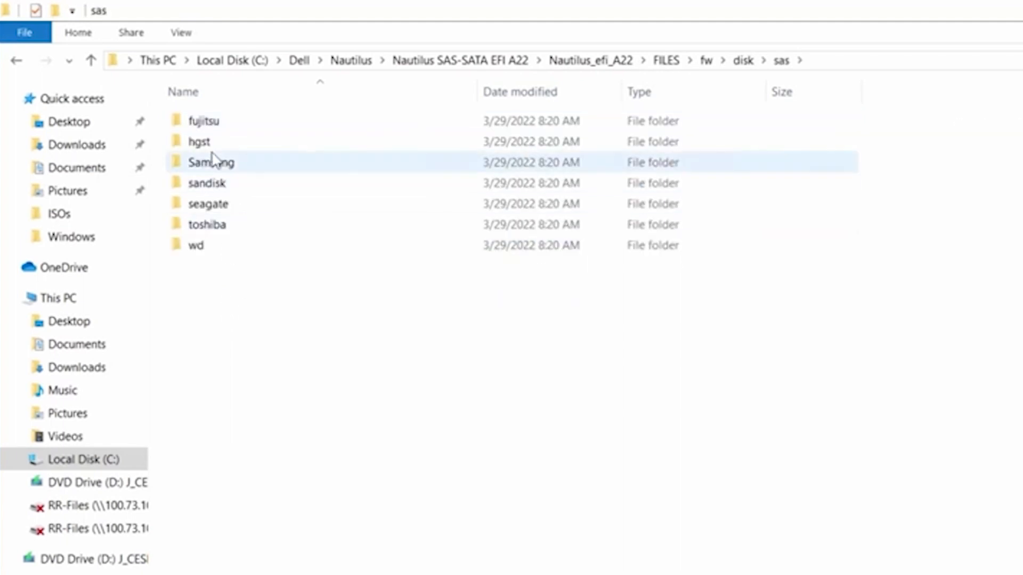
double_click(216, 162)
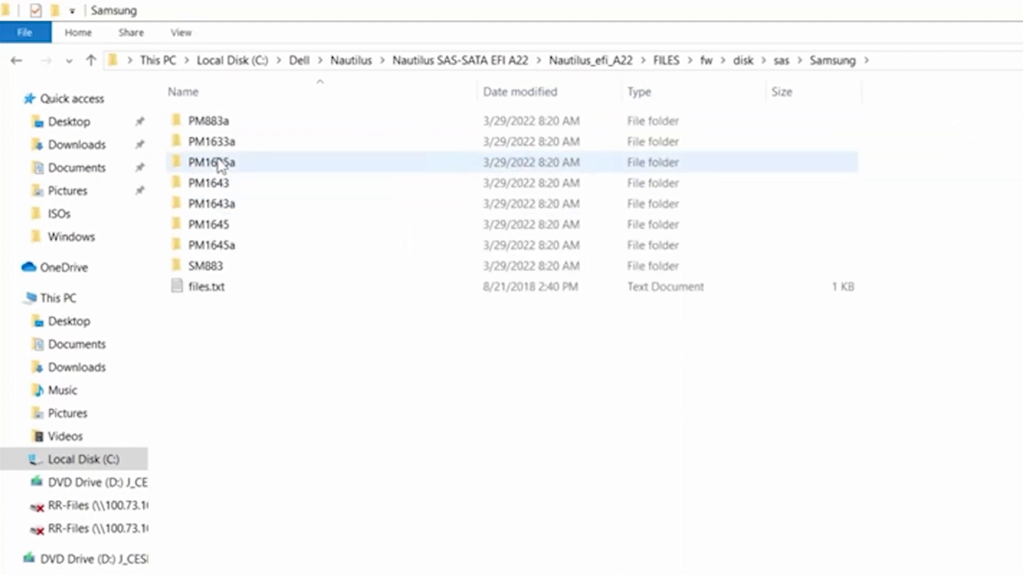
double_click(219, 162)
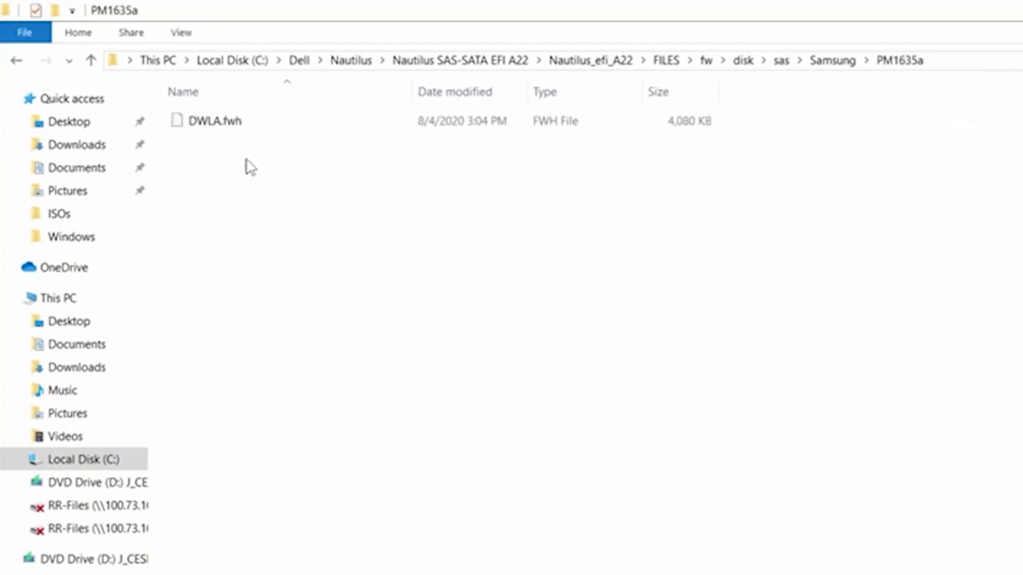
double_click(93, 61)
left_click(93, 61)
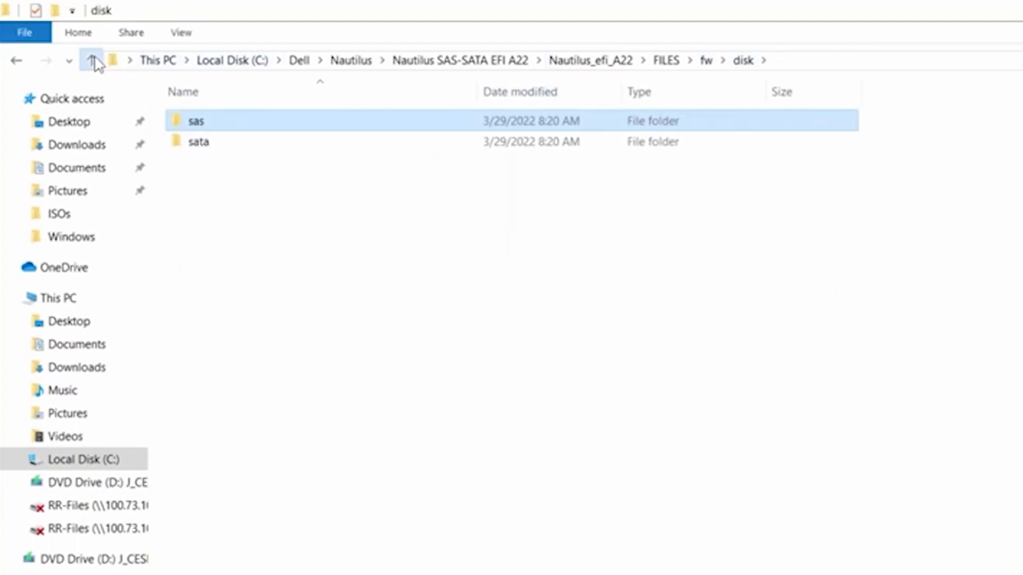
left_click(93, 61)
left_click(93, 60)
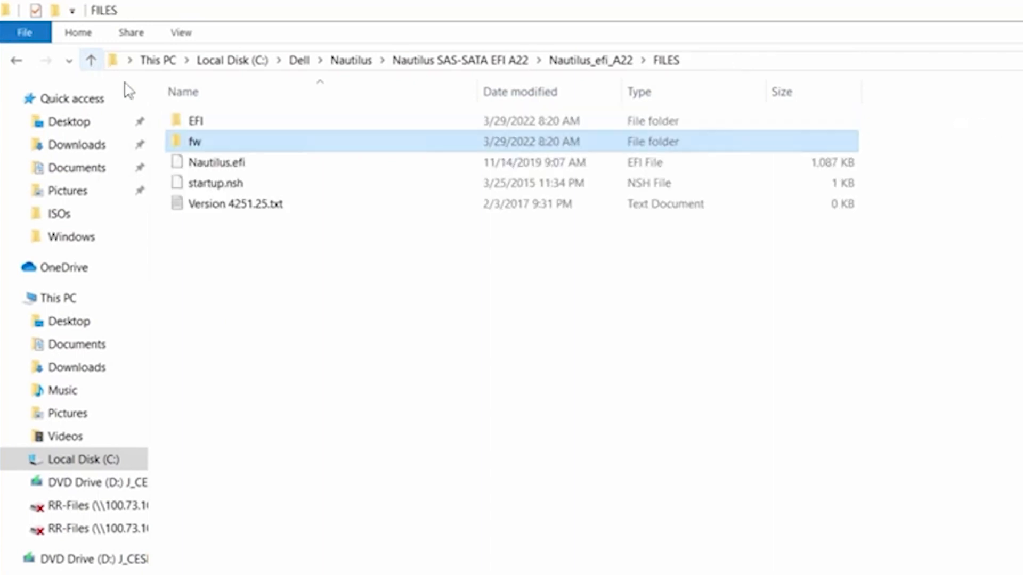
Delete the disk folder from the Nautilus fw folder
double_click(199, 141)
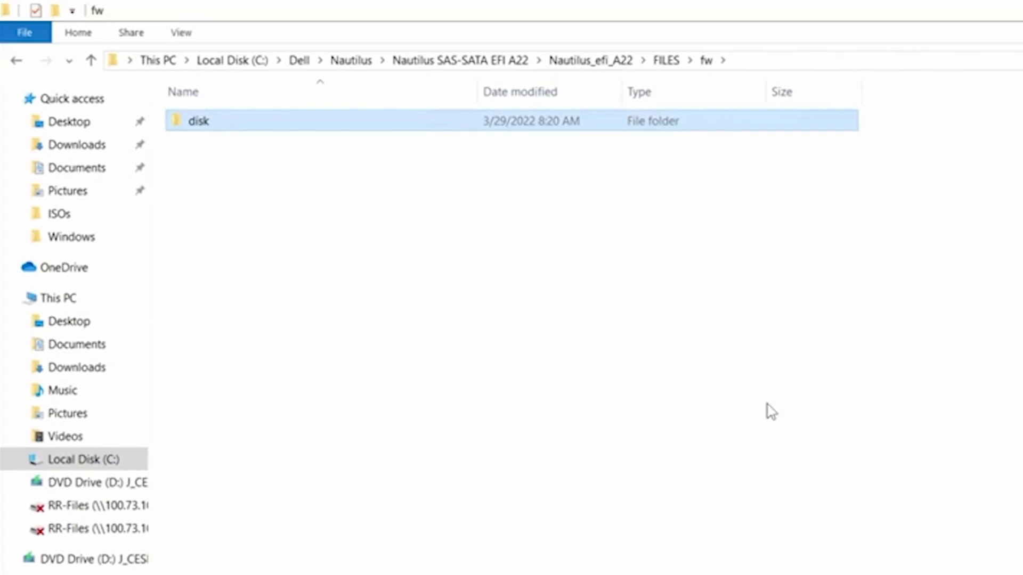
key("Delete")
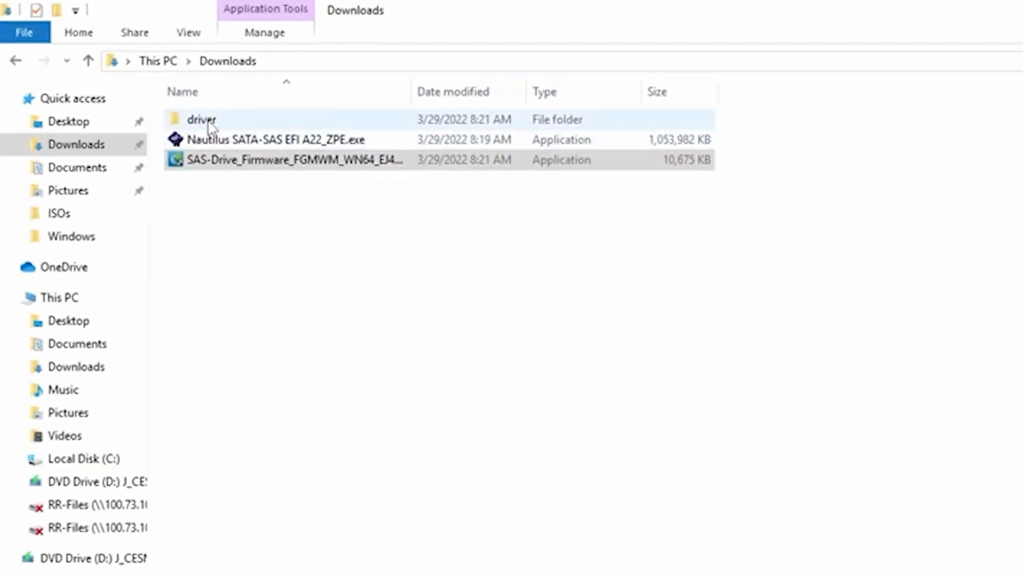
Copy EJ45.fwh from the payload folder of Downloads\driver into the Nautilus fw folder
left_click(208, 121)
double_click(210, 125)
left_click(209, 141)
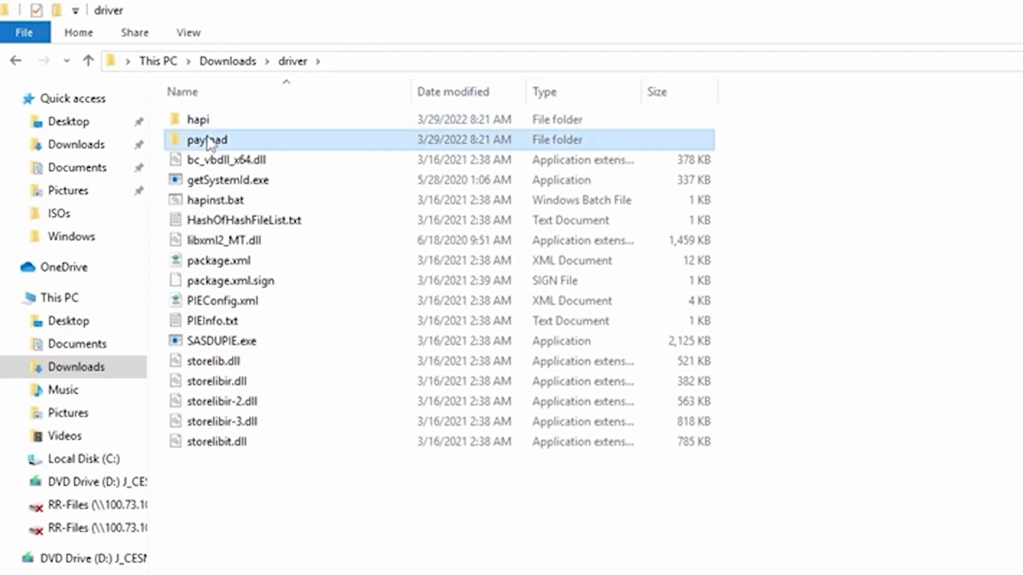
double_click(209, 141)
right_click(213, 129)
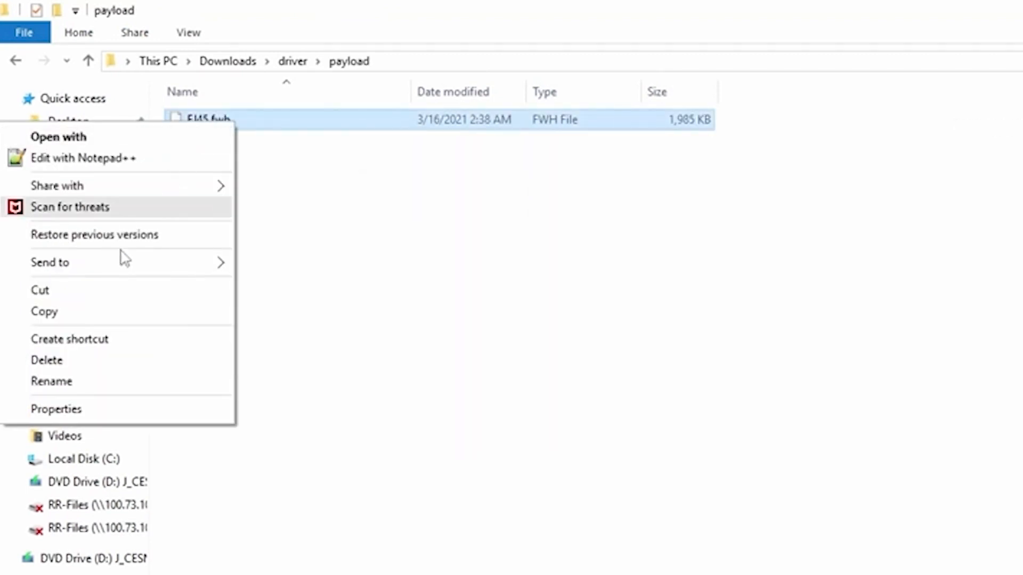
left_click(44, 311)
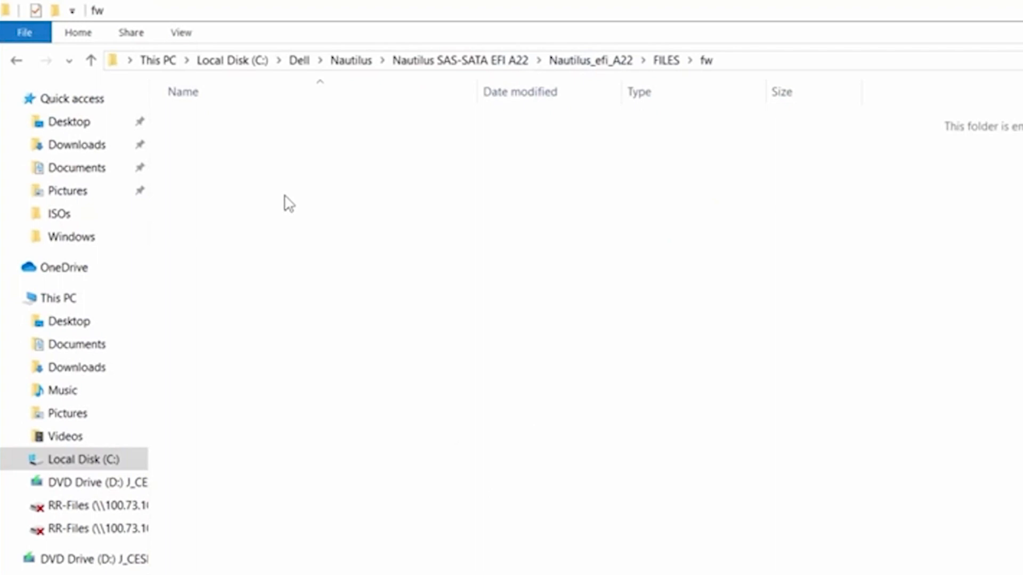
right_click(288, 203)
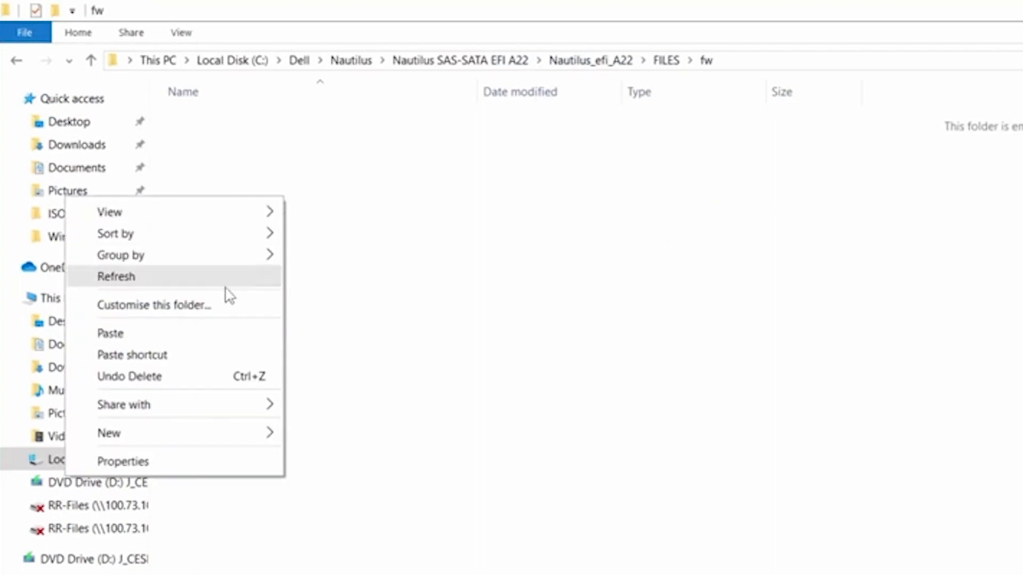
left_click(150, 335)
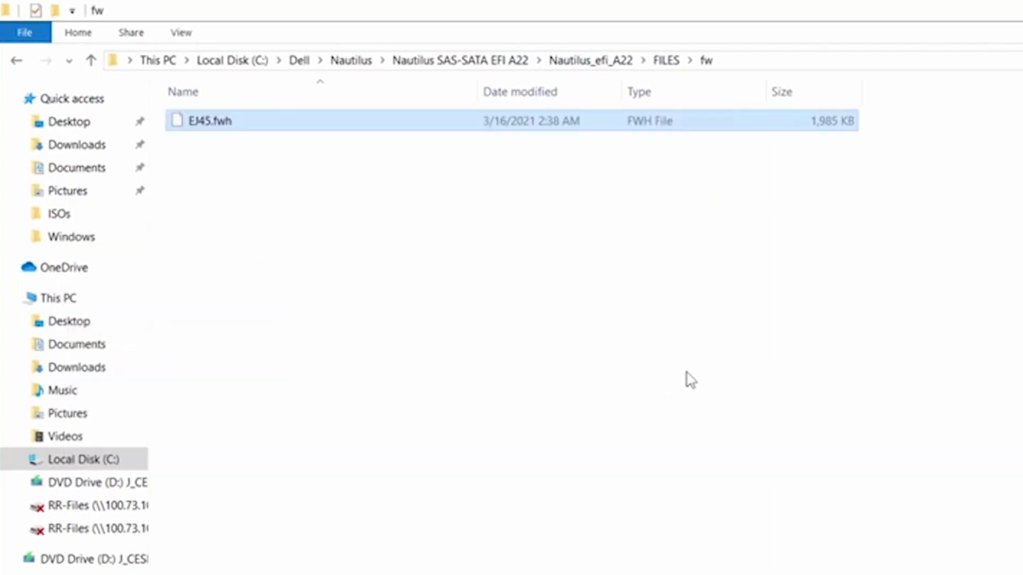
Launch UsbMake.exe from the Nautilus_efi_A22 folder and allow it to make changes to the PC
left_click(411, 66)
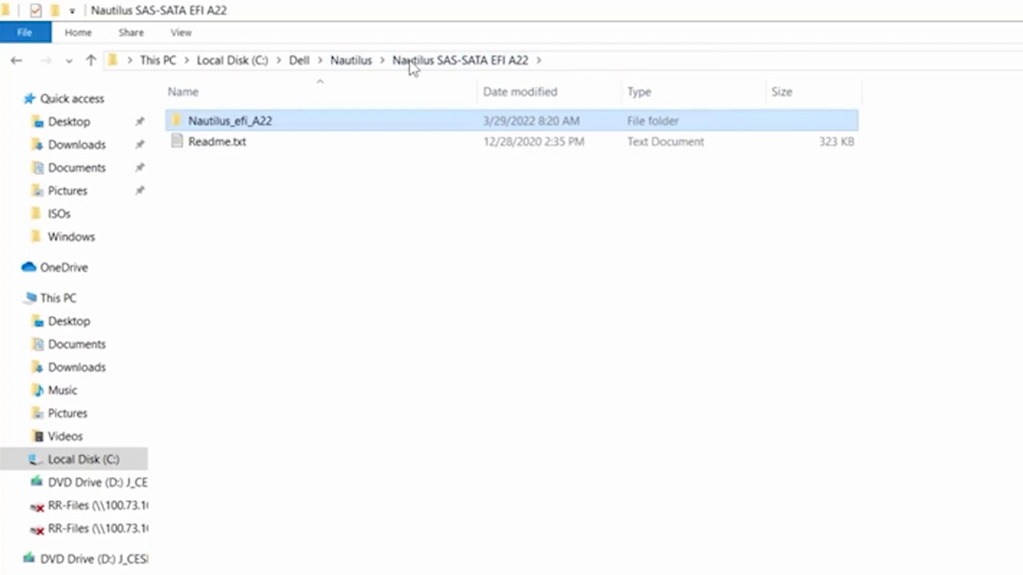
double_click(251, 130)
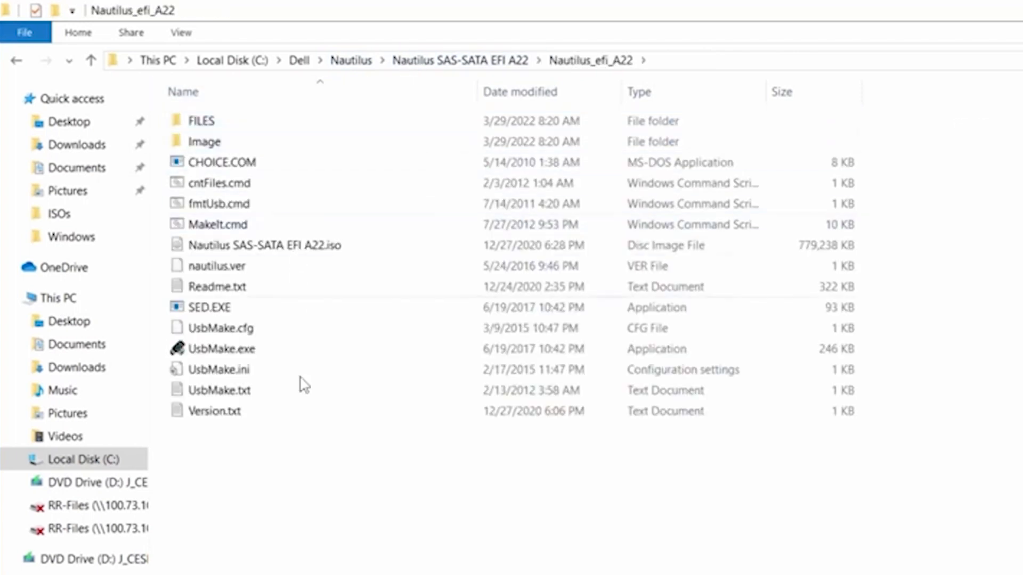
double_click(229, 351)
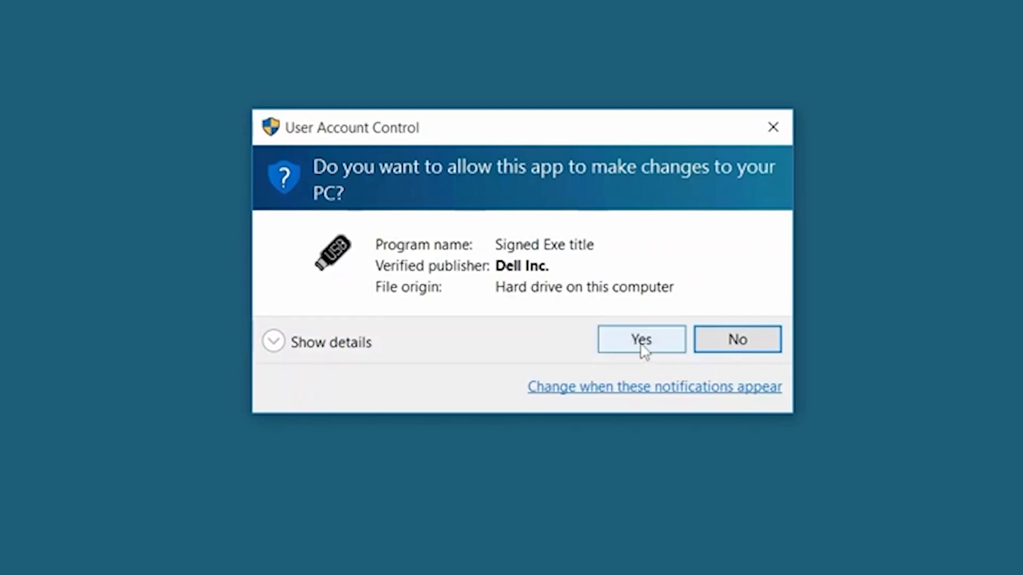
left_click(694, 370)
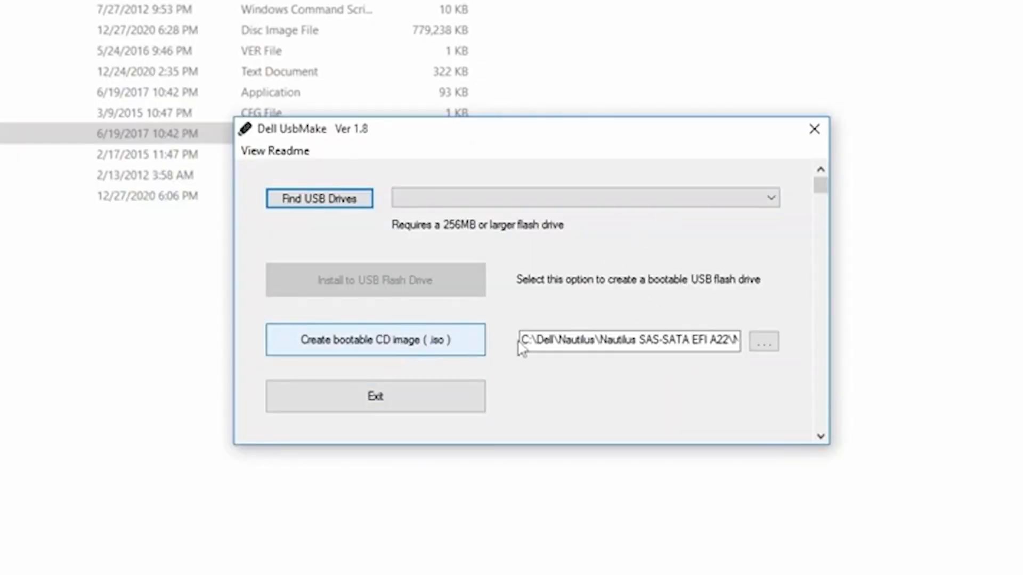
Create a bootable CD image from the Nautilus files, saved as bootable.iso in the Downloads folder
left_click(764, 344)
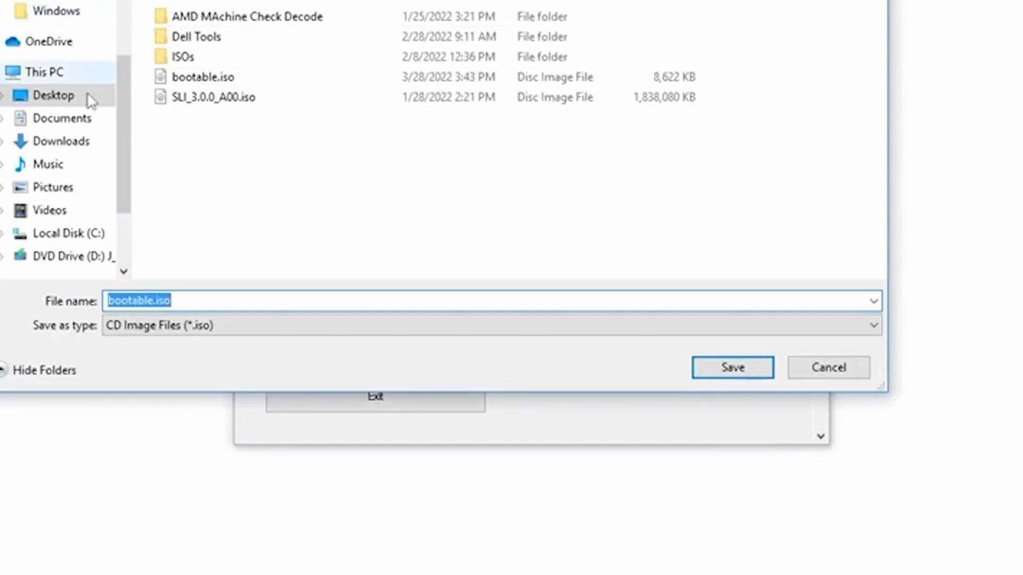
left_click(73, 142)
left_click(720, 367)
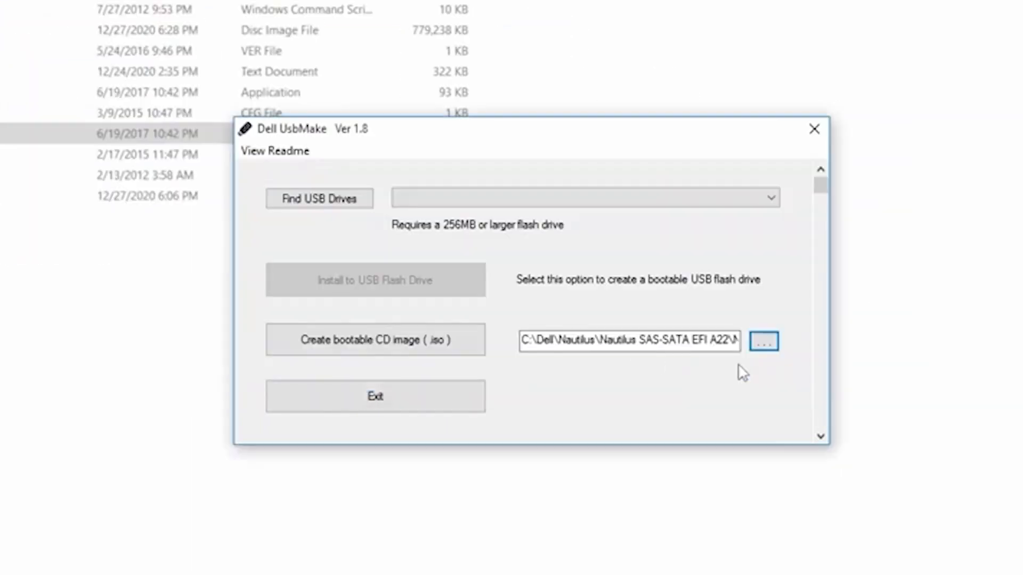
left_click(388, 346)
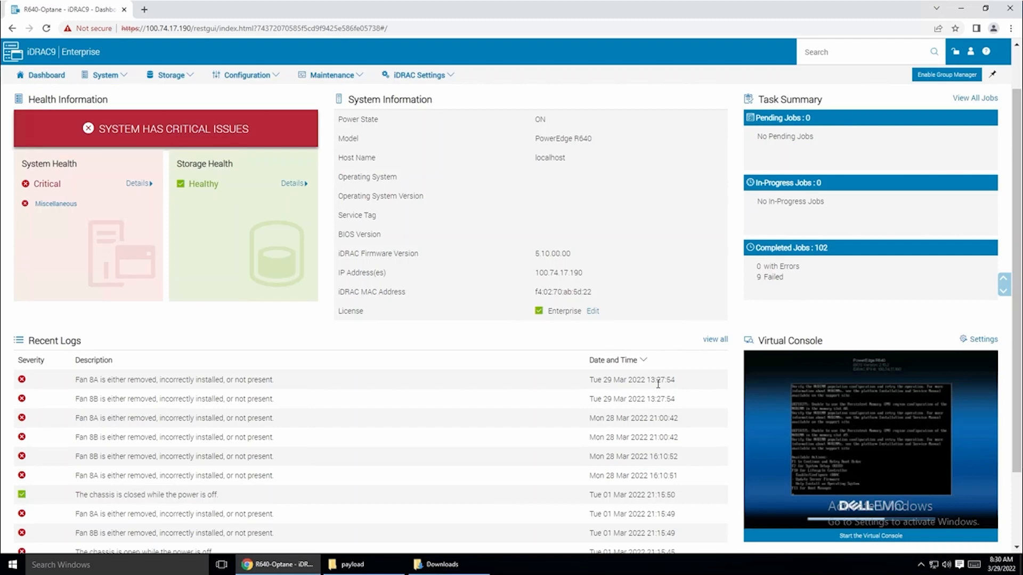
Open the R640's virtual console from iDRAC, connect virtual media and map bootable.iso from Downloads as the CD/DVD drive
left_click(809, 405)
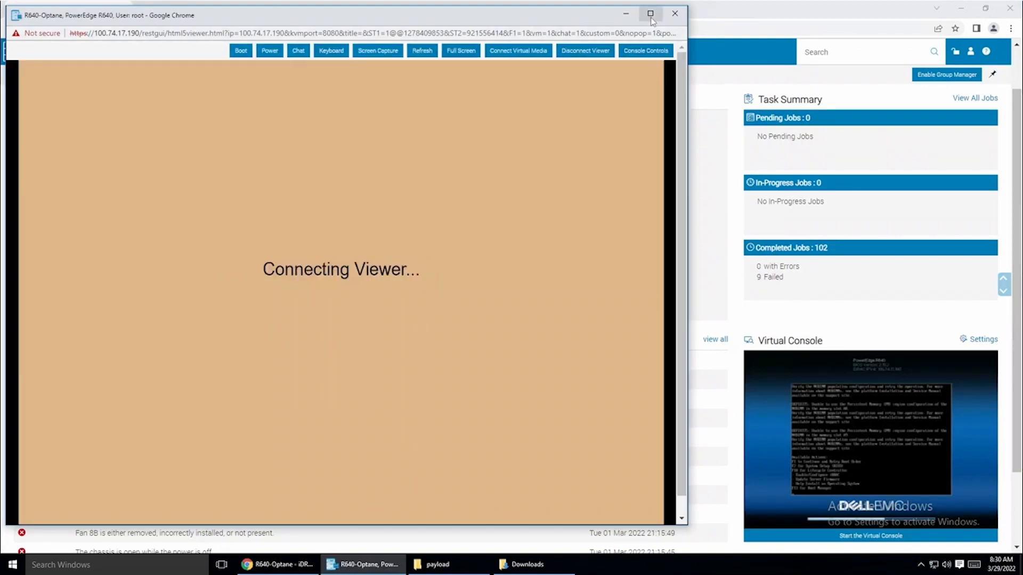
left_click(651, 14)
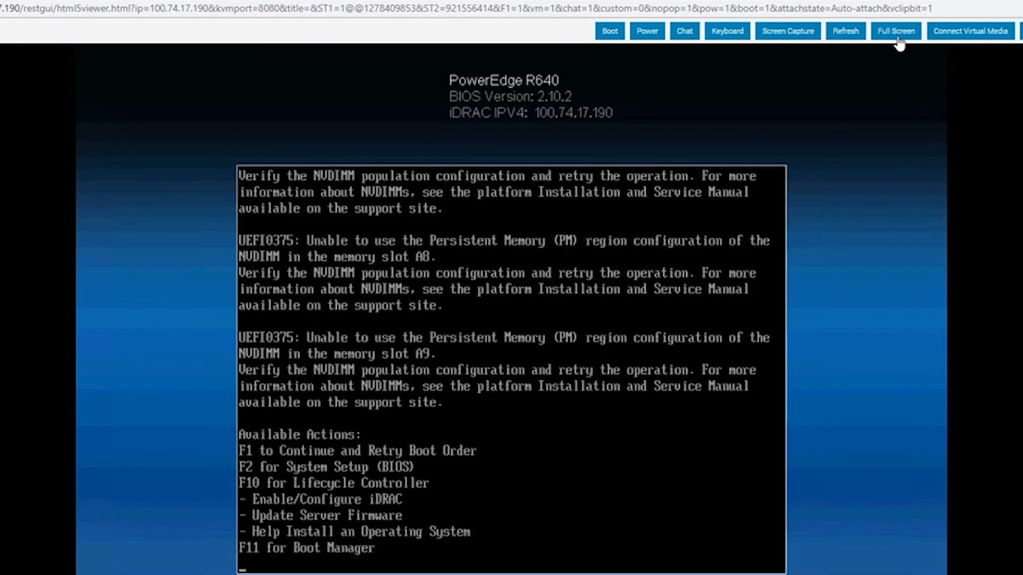
left_click(975, 32)
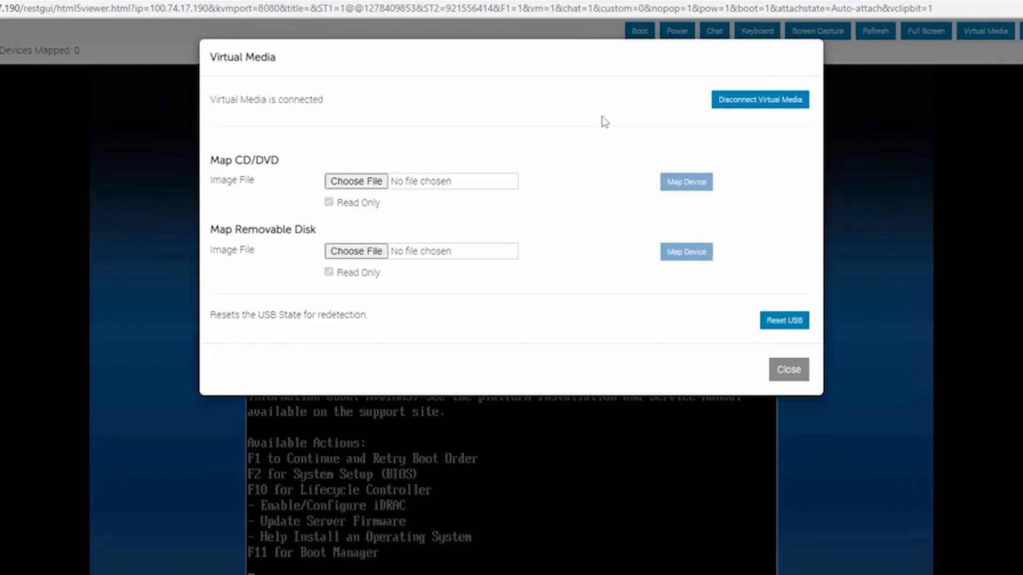
left_click(354, 182)
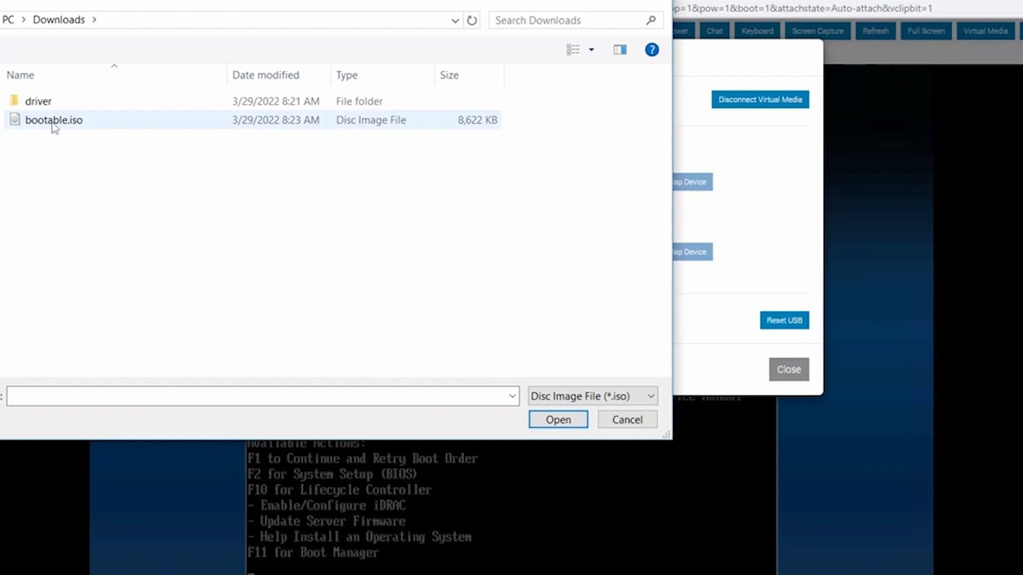
double_click(53, 122)
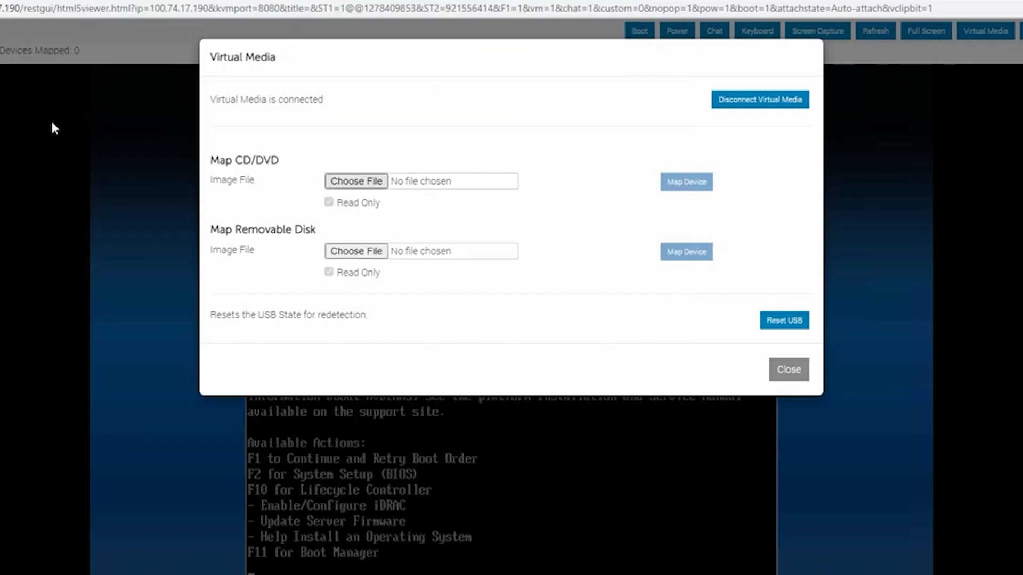
left_click(689, 183)
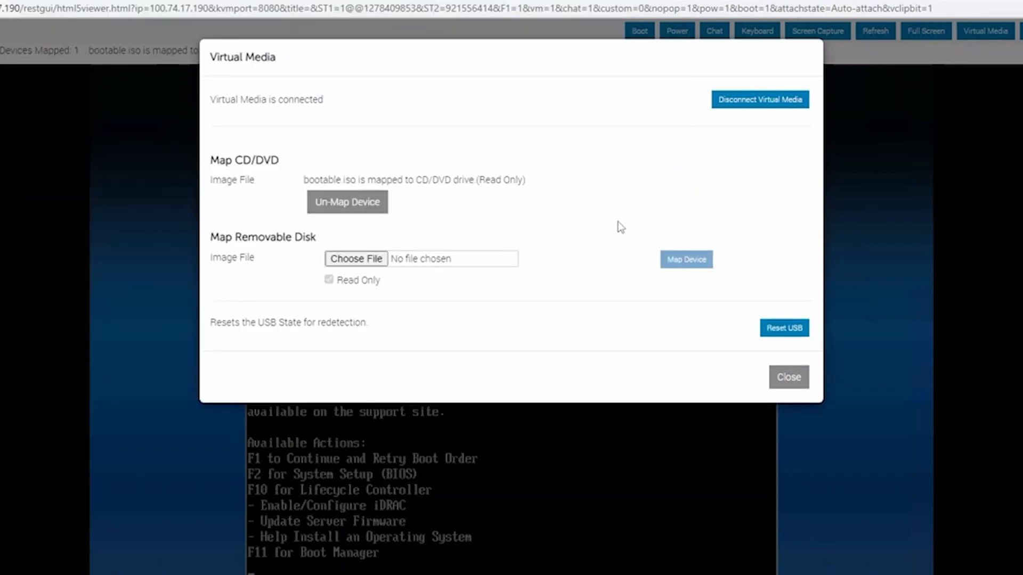
left_click(789, 377)
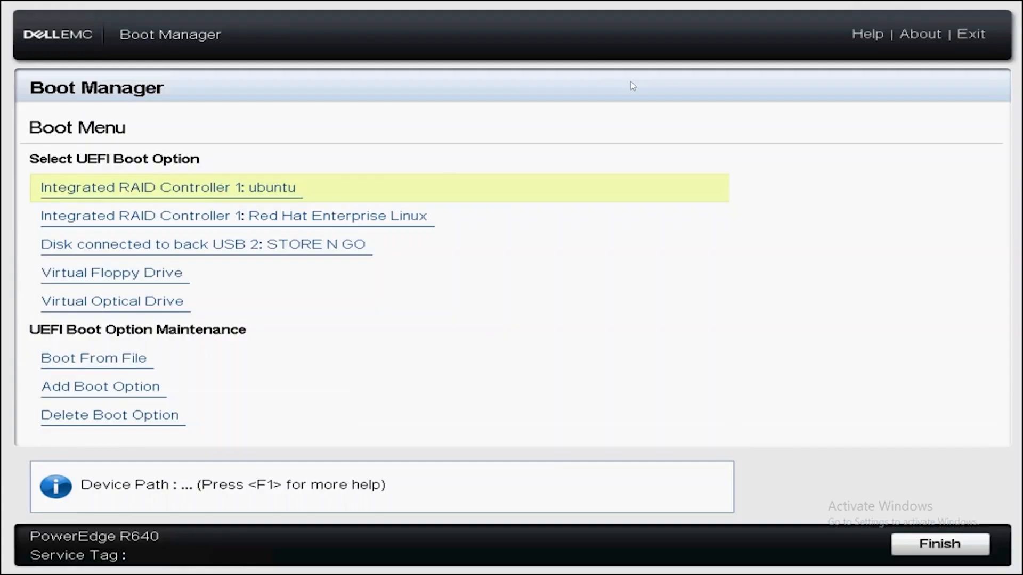
Boot the server from the Virtual Optical Drive in the UEFI Boot Manager
key("Down")
key("Down")
key("Down")
key("Down")
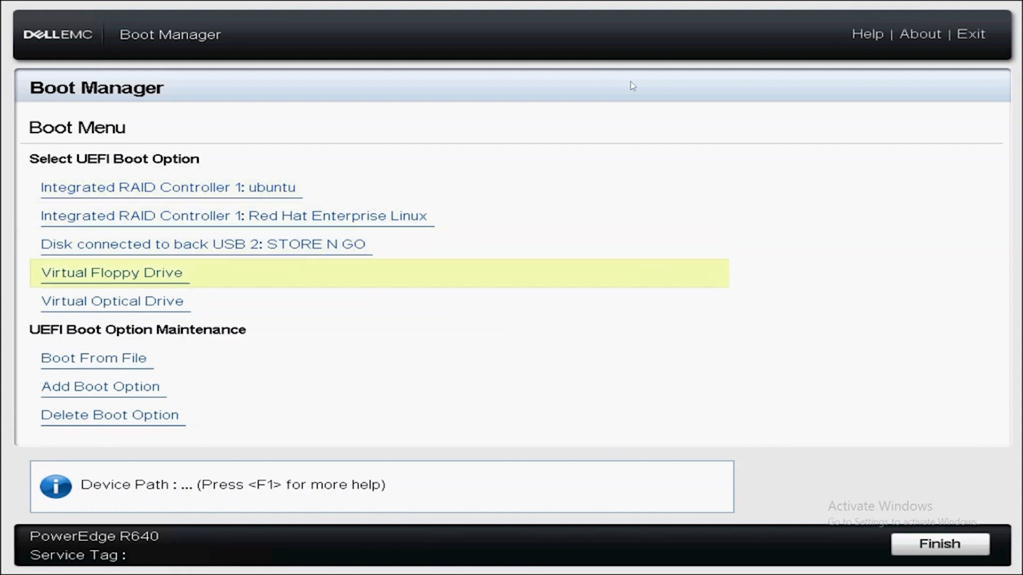
key("Return")
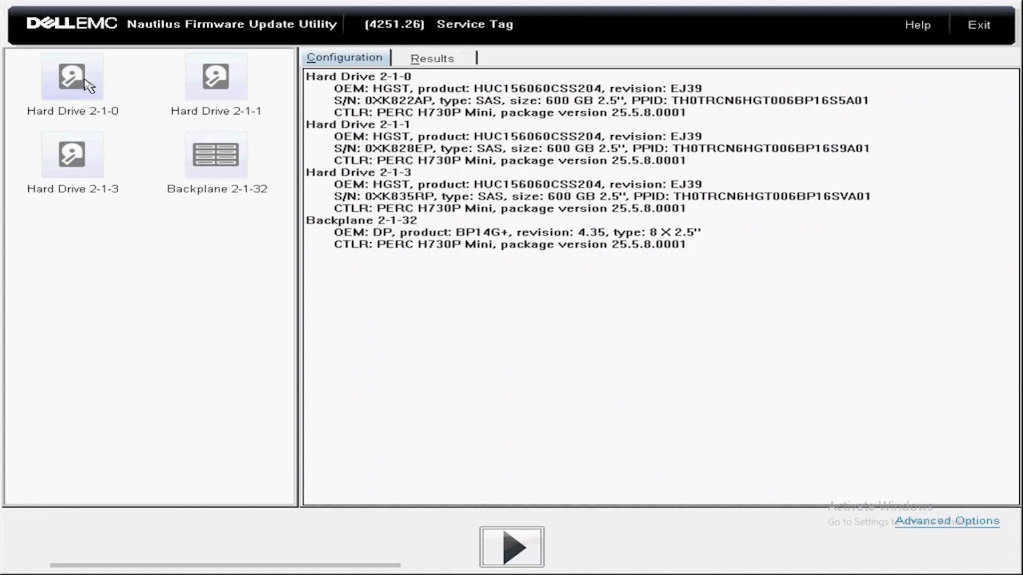
Run the Nautilus firmware update on Hard Drive 2-1-0, followed by a run on all listed drives and the backplane
left_click(512, 548)
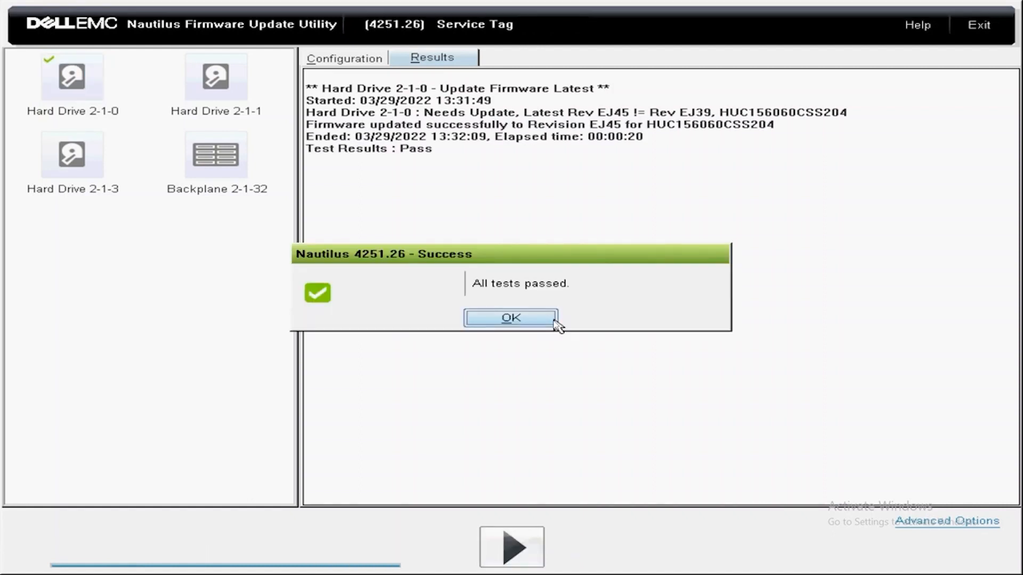
left_click(511, 318)
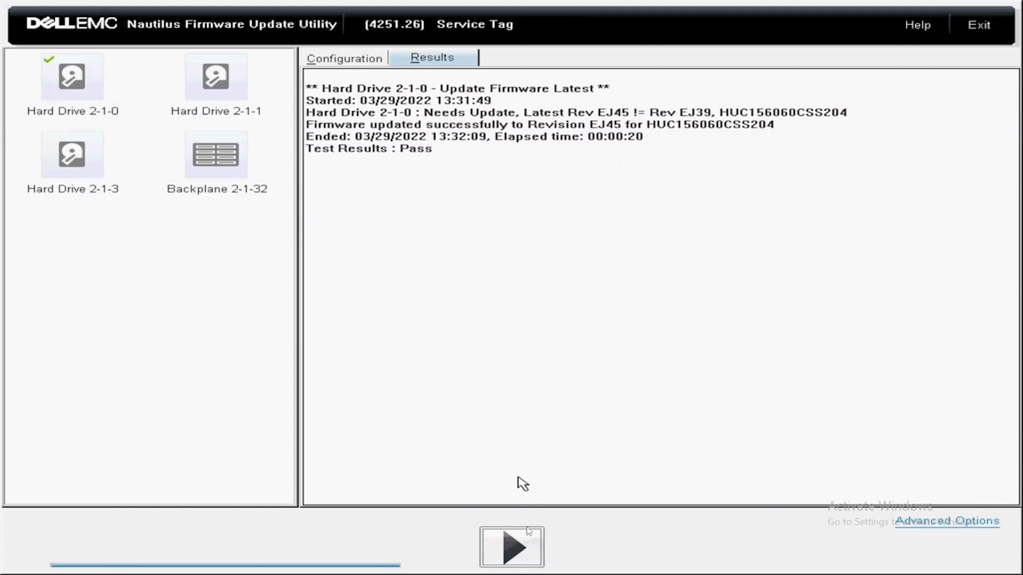
left_click(518, 549)
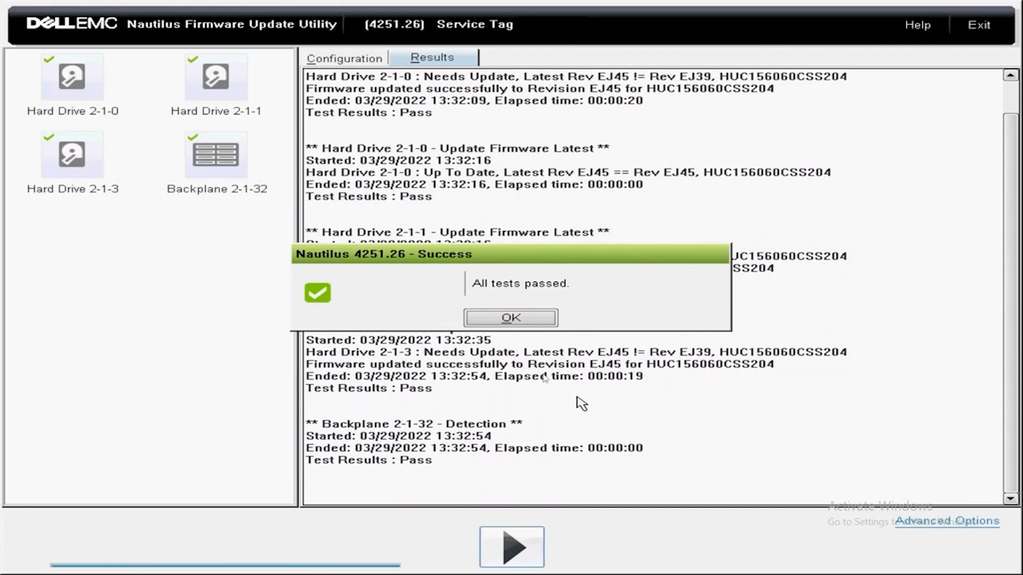
left_click(528, 319)
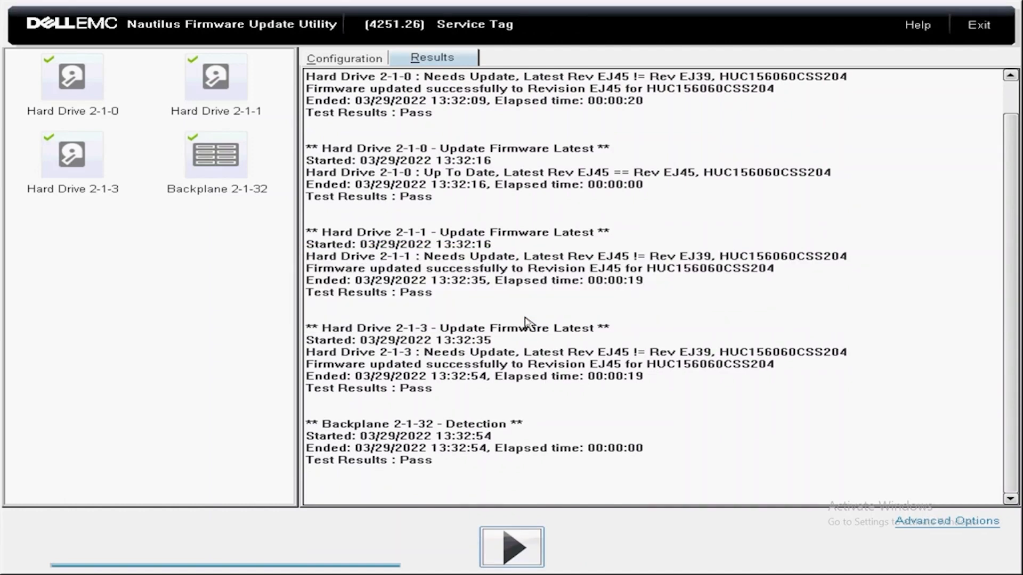
Exit the Nautilus Firmware Update Utility and leave the EFI shell with the exit command
left_click(979, 27)
left_click(467, 322)
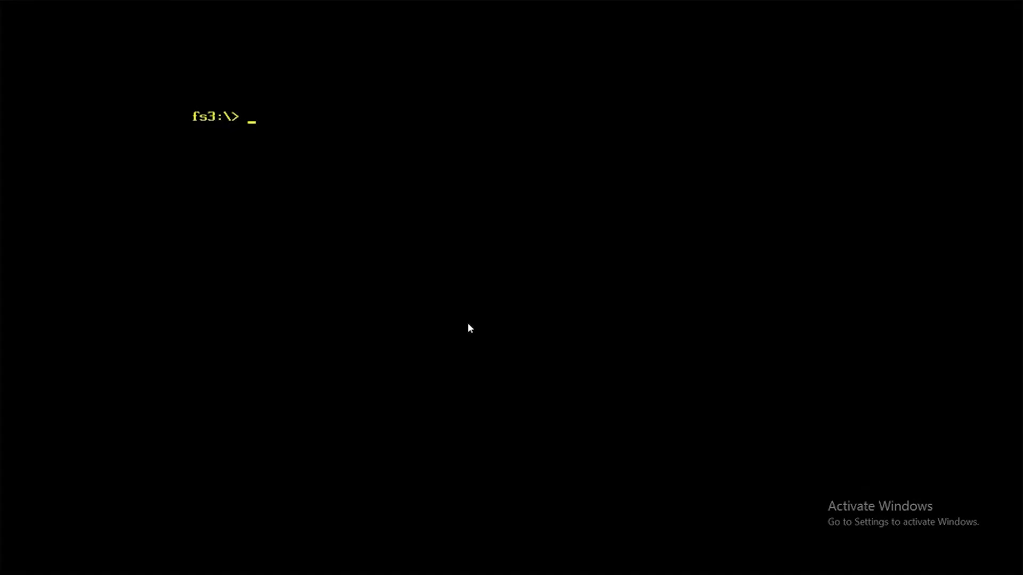
type("exit")
key("Return")
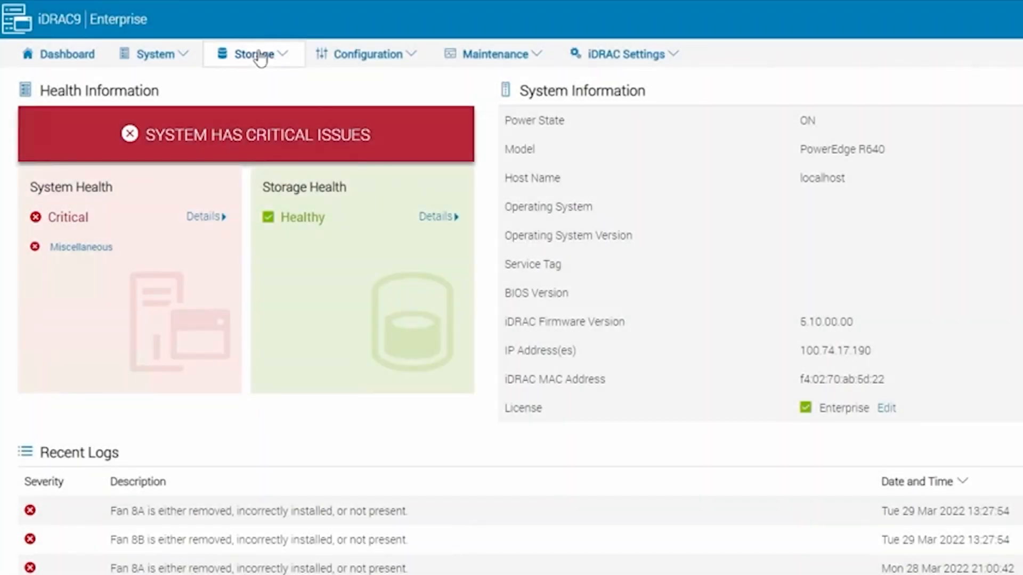
Check the firmware revision in the iDRAC storage details of Physical Disk 0:1:0 and Physical Disk 0:1:1
left_click(260, 59)
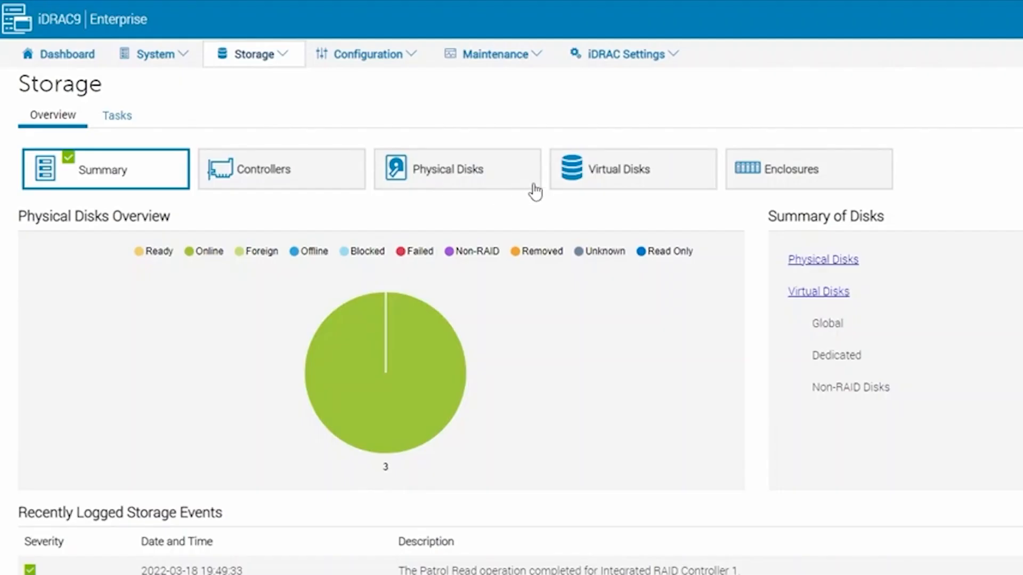
left_click(471, 177)
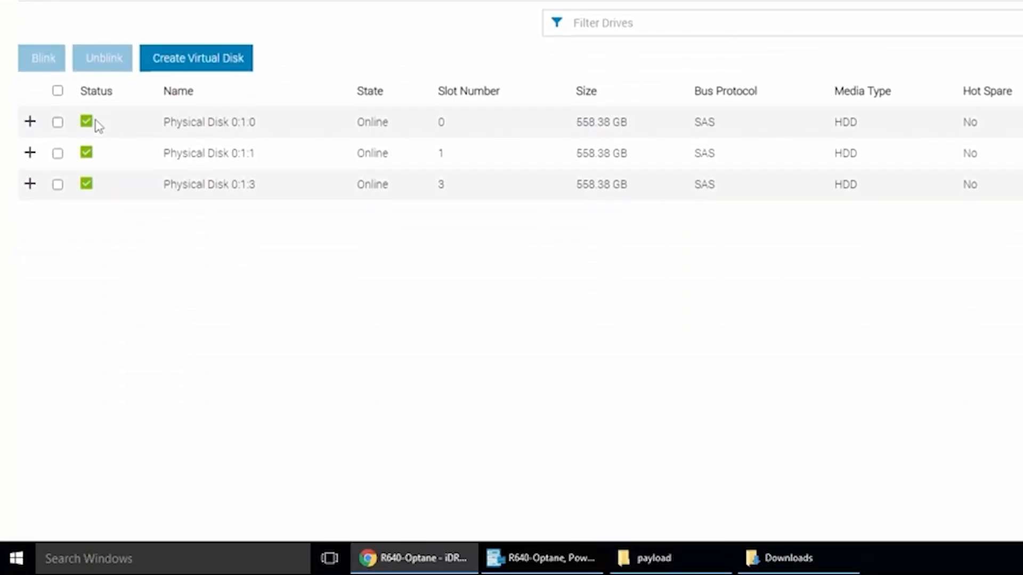
left_click(30, 121)
scroll(931, 230, "down", 10)
scroll(936, 232, "down", 2)
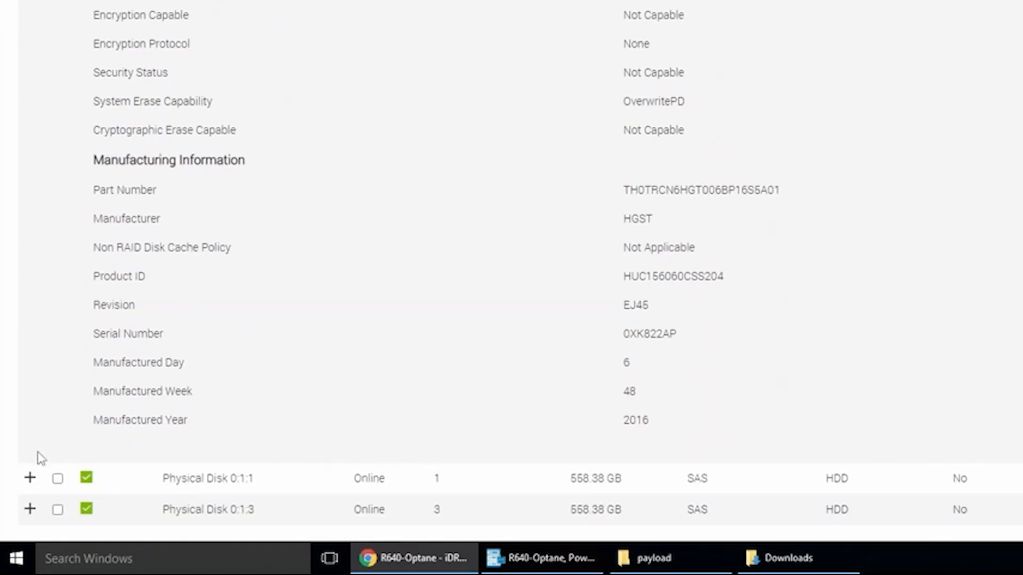
left_click(30, 479)
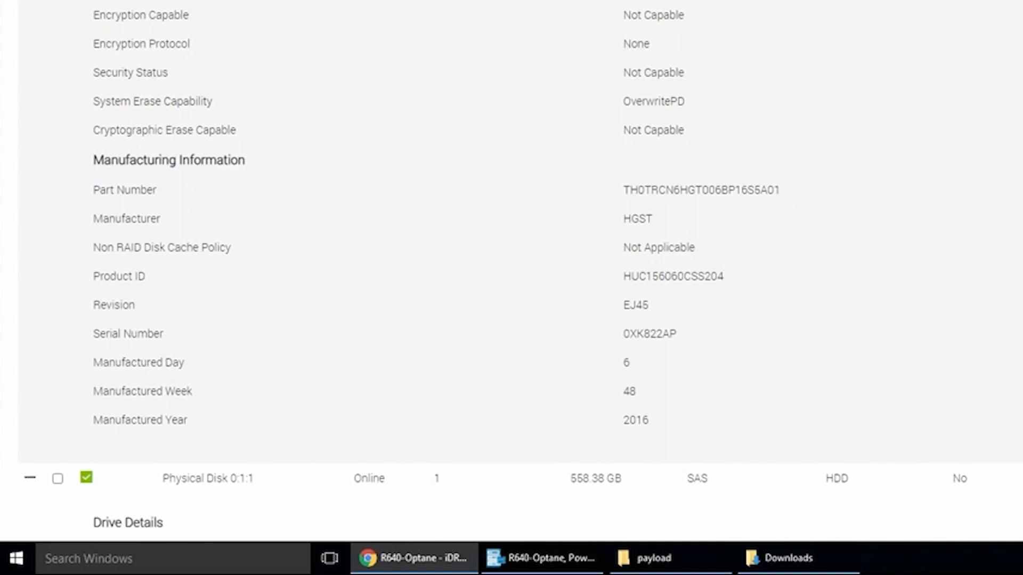
scroll(511, 266, "down", 20)
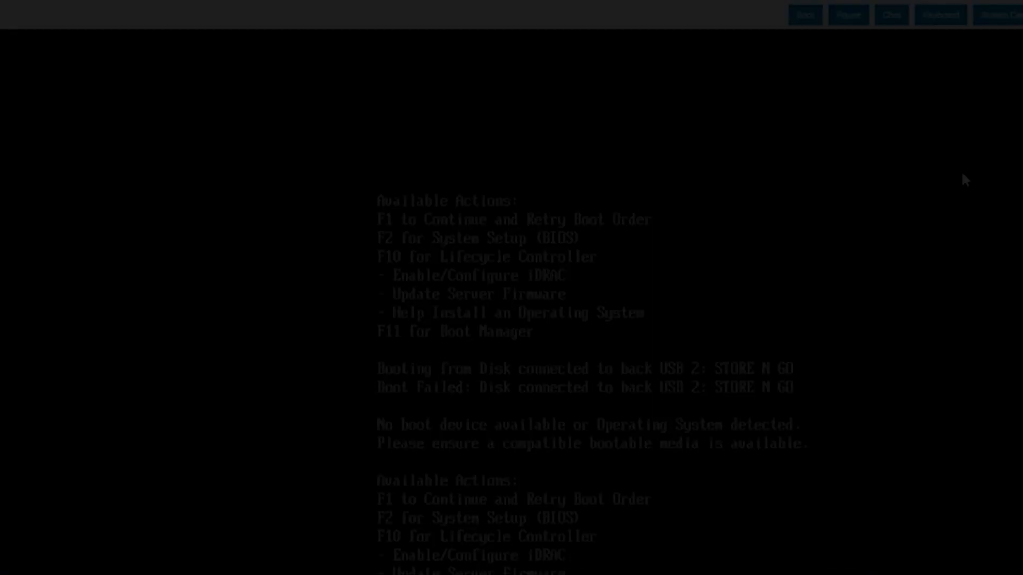
Reset the server with a warm boot from the virtual console and confirm the power action
left_click(848, 15)
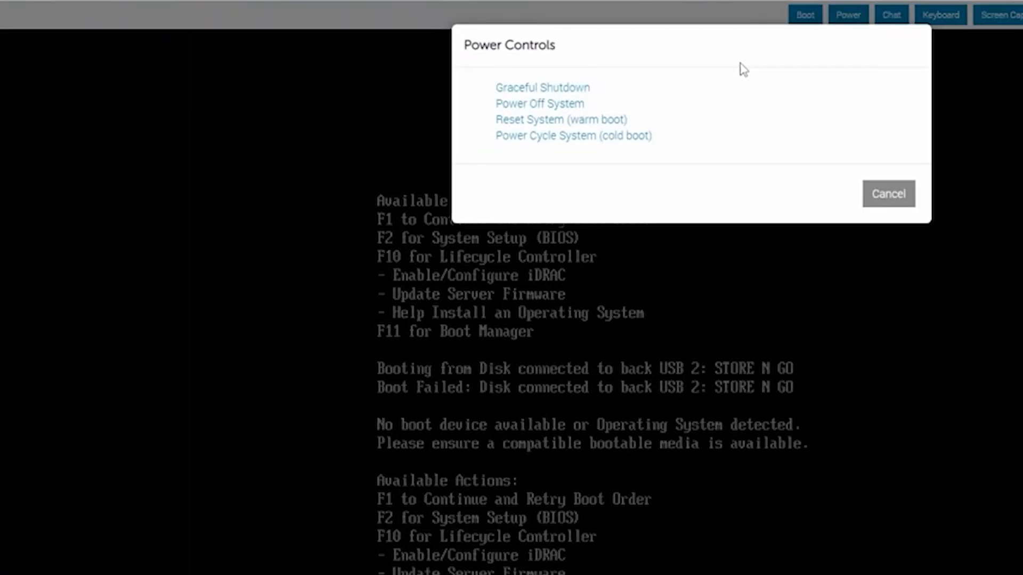
left_click(588, 127)
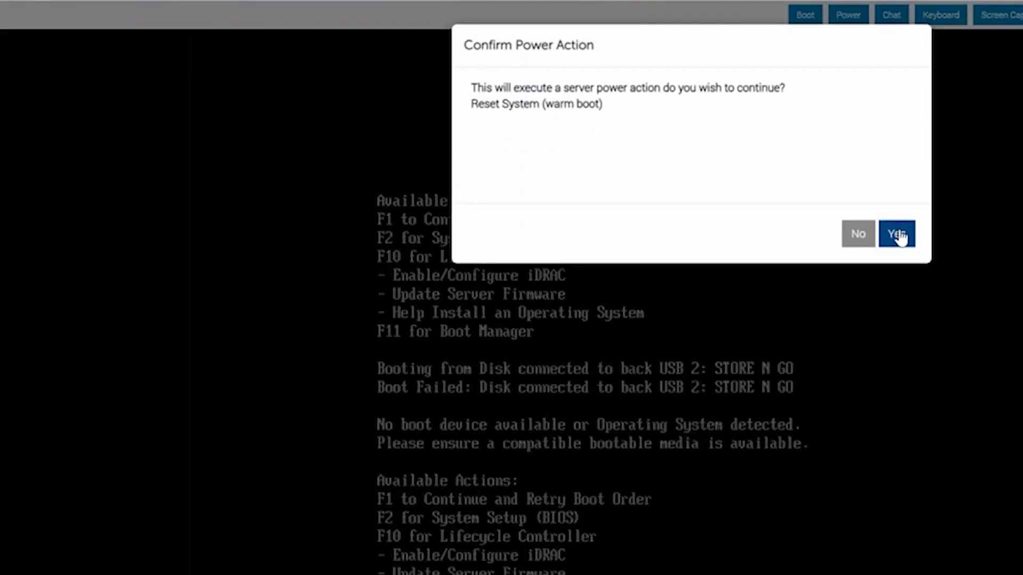
left_click(899, 236)
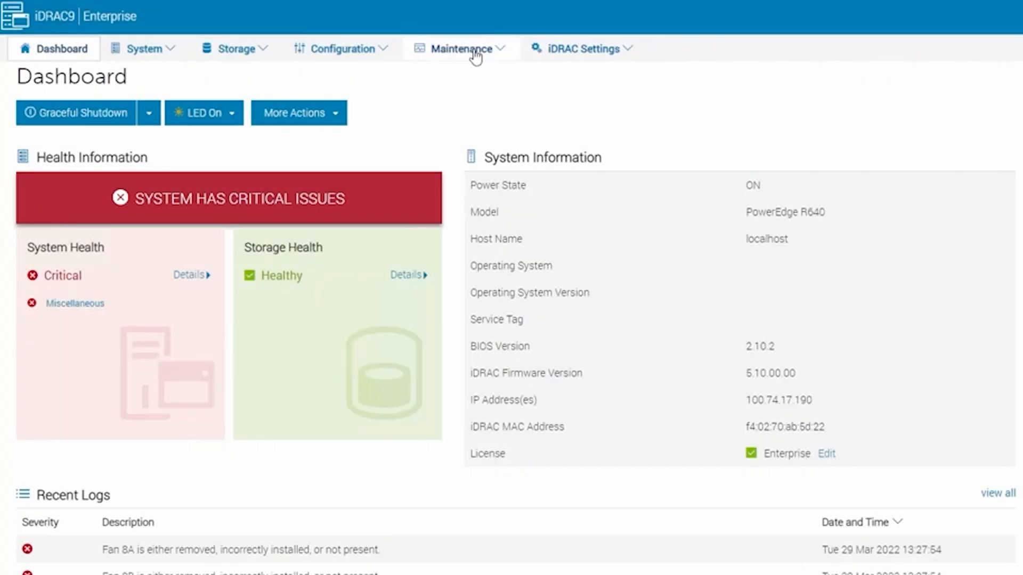
Reboot the iDRAC from its maintenance diagnostics and confirm that all existing sessions will be closed
left_click(461, 48)
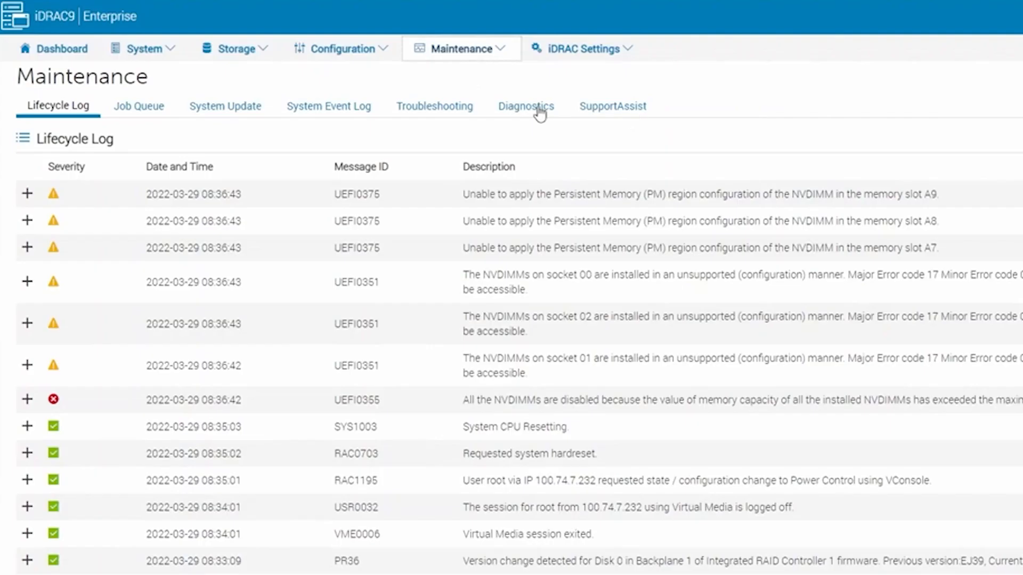
left_click(539, 110)
left_click(101, 165)
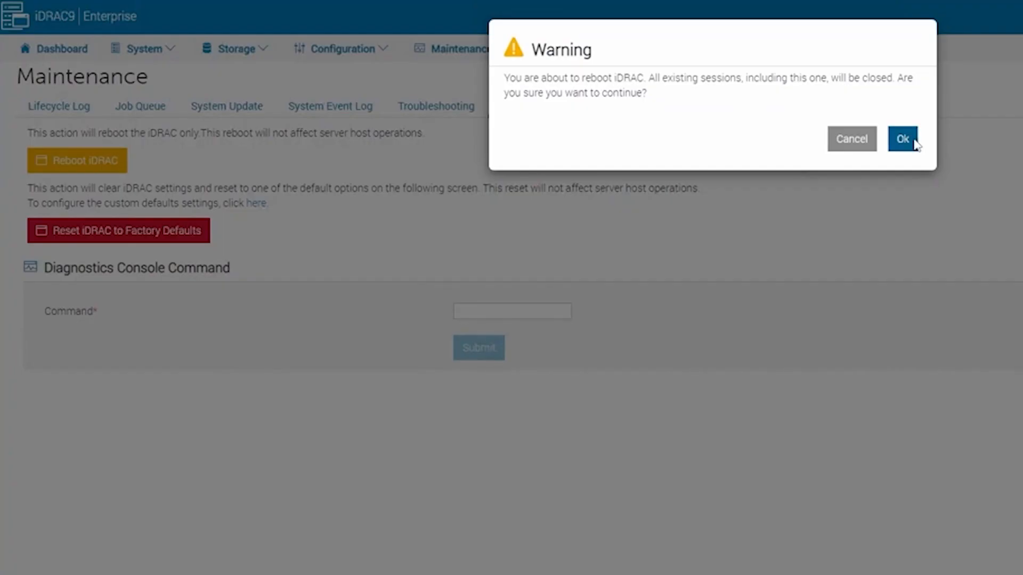
left_click(904, 139)
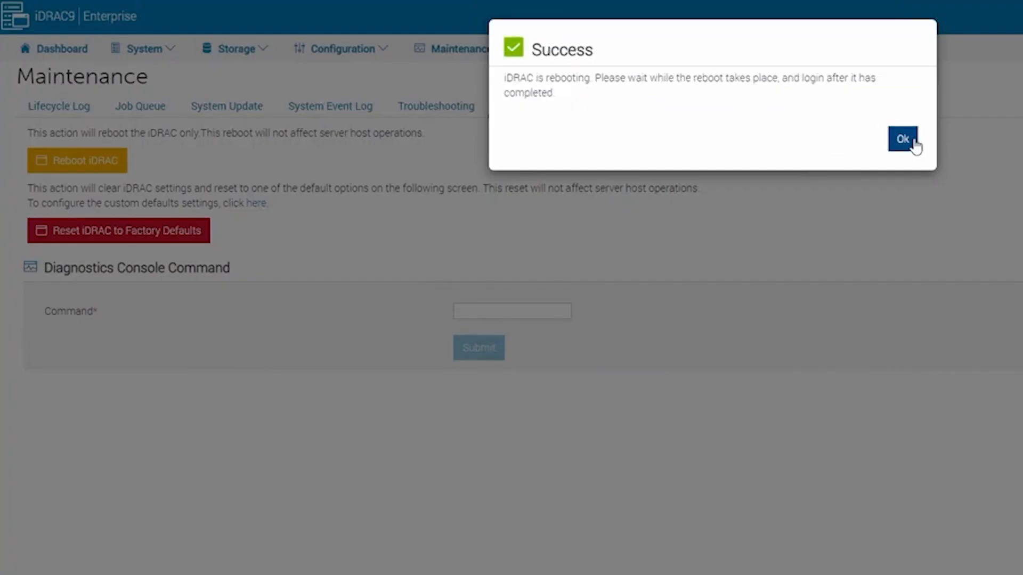
left_click(902, 139)
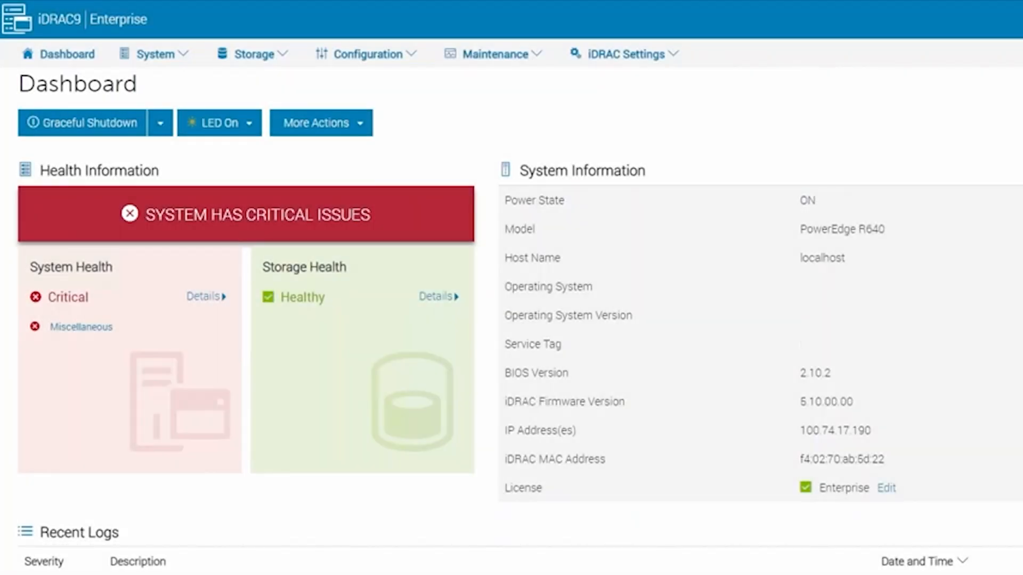
Verify the firmware revision in the manufacturing information of the server's physical disks, ending with Physical Disk 0:1:3
left_click(252, 54)
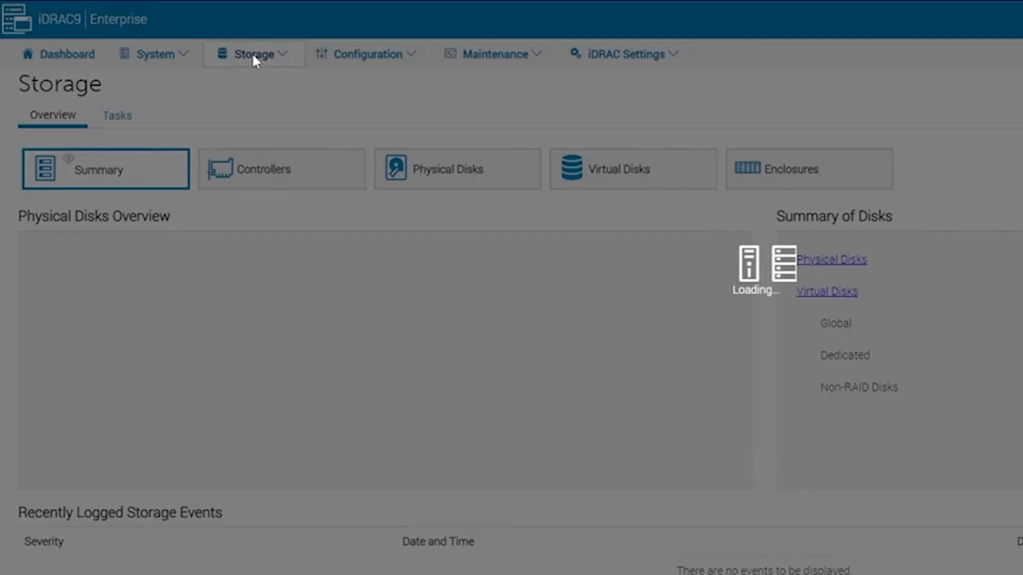
left_click(490, 172)
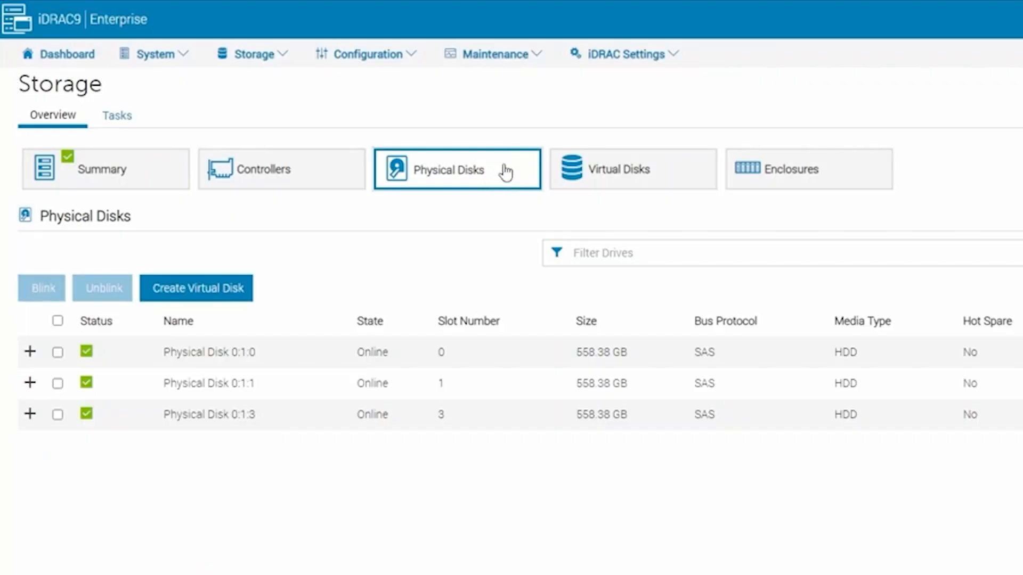
scroll(81, 209, "down", 2)
scroll(81, 209, "down", 2)
left_click(31, 128)
scroll(31, 128, "down", 15)
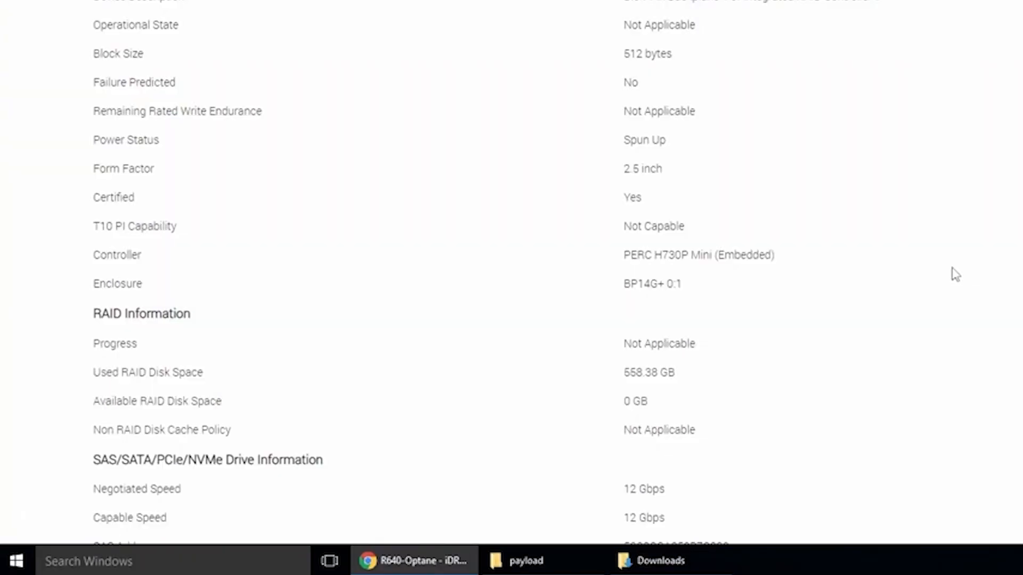
scroll(954, 274, "down", 7)
scroll(956, 275, "down", 3)
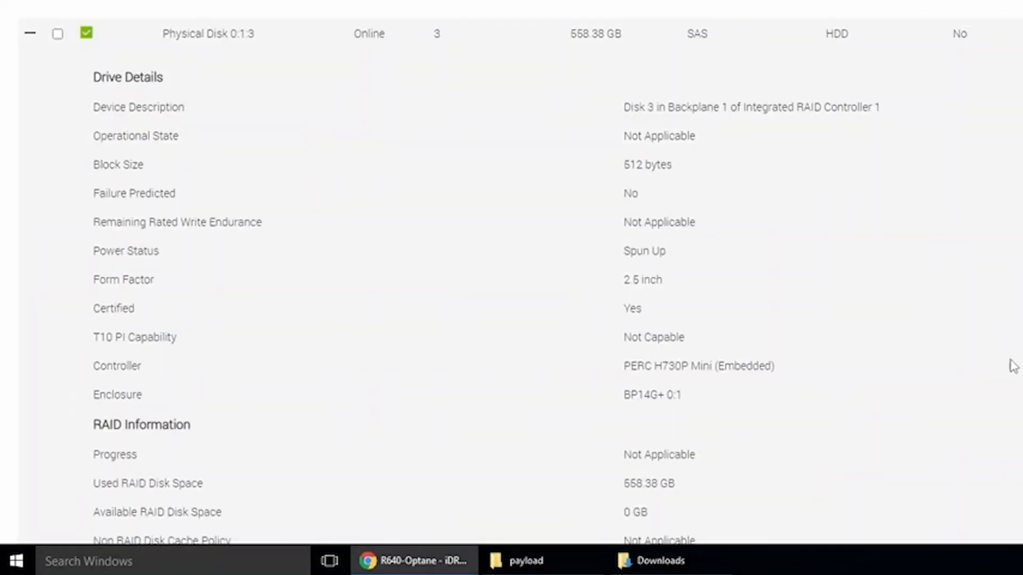
scroll(1012, 363, "down", 10)
scroll(512, 266, "down", 2)
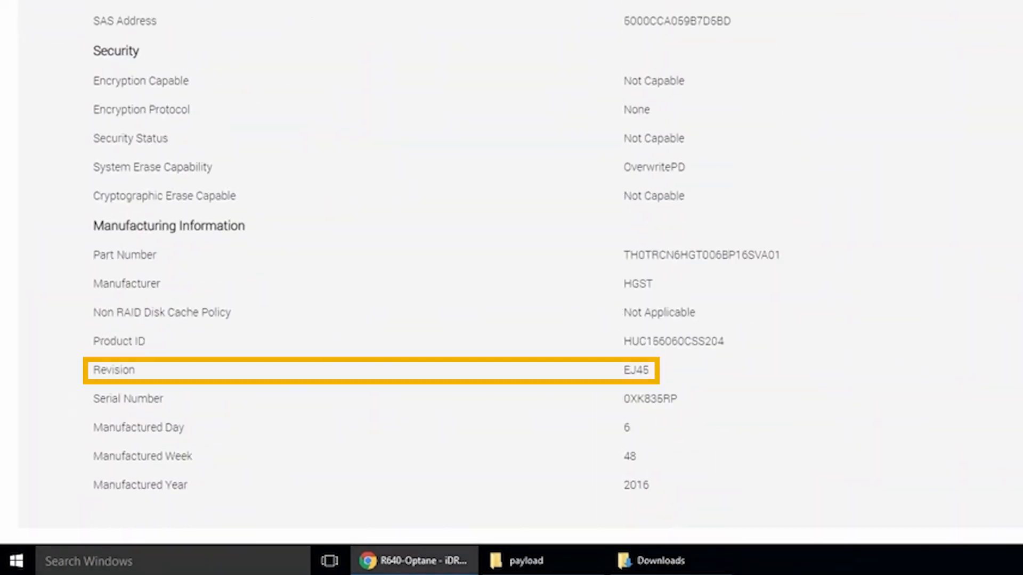